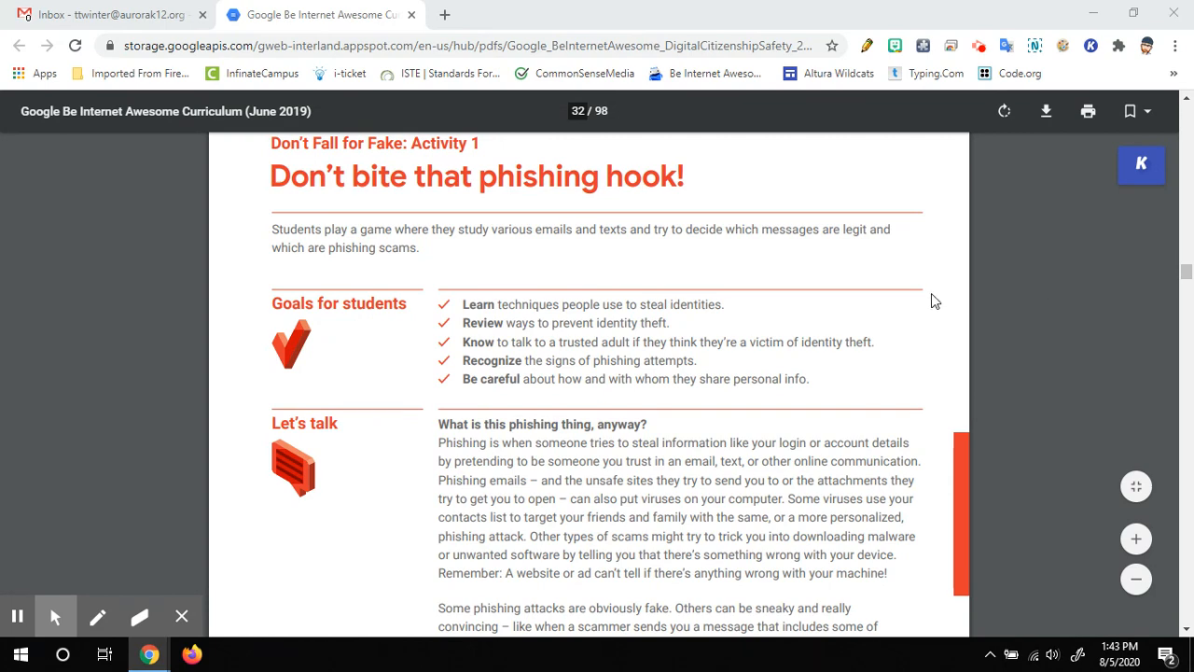
pyautogui.scroll(-2, 931, 293)
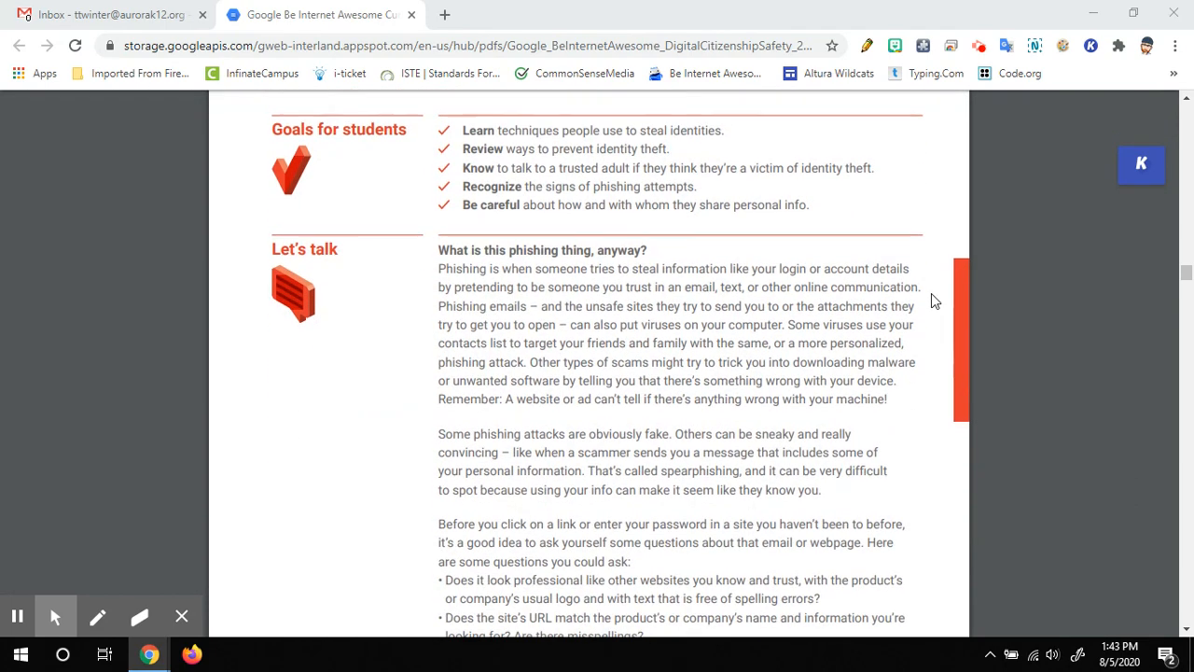
pyautogui.scroll(3, 932, 293)
pyautogui.scroll(-1, 932, 293)
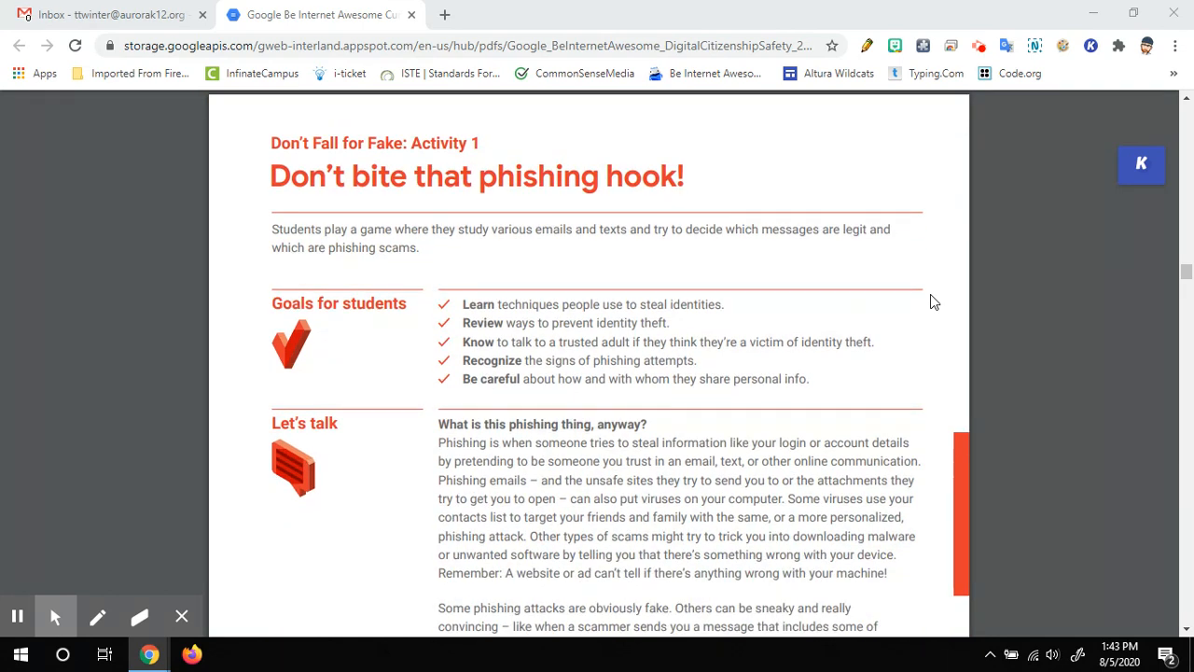
# Open Google Drive in a new tab and go to the Lessons folder inside 2020-2021
pyautogui.click(445, 14)
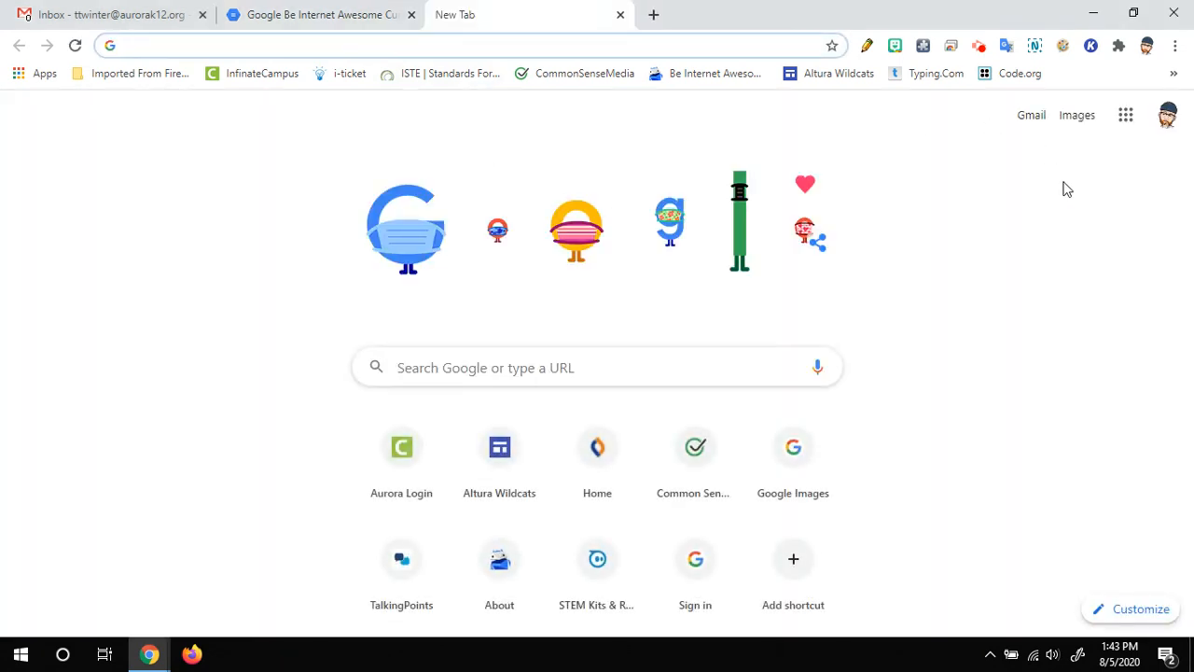
pyautogui.click(1125, 116)
pyautogui.click(1130, 231)
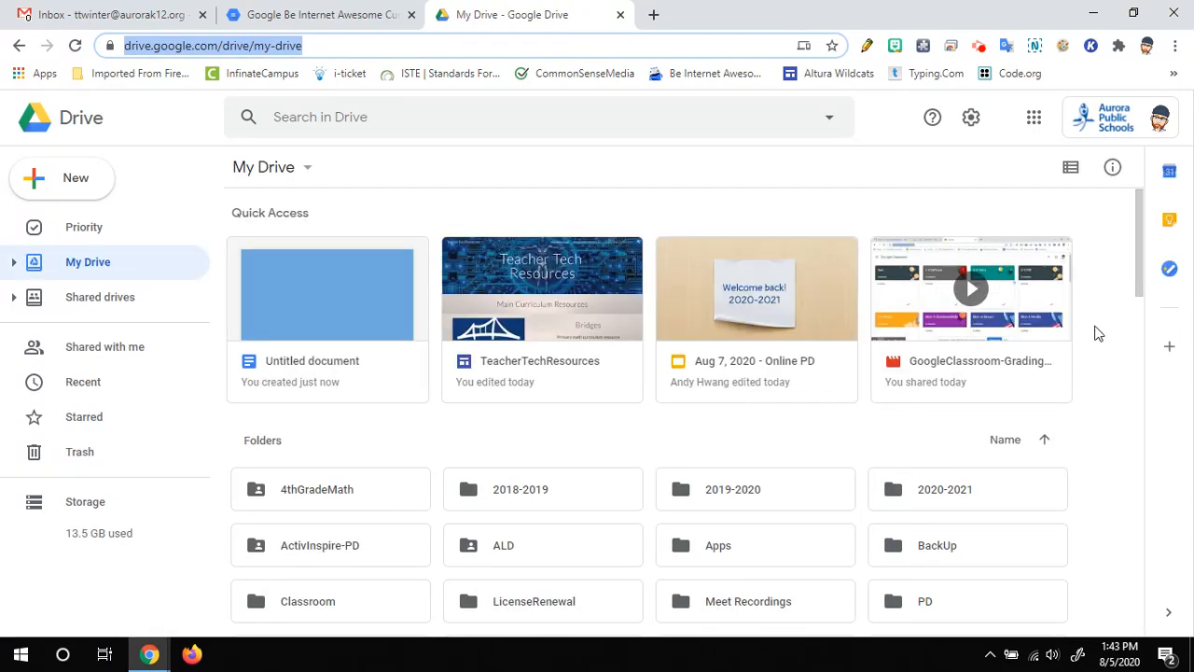
pyautogui.scroll(-1, 1098, 333)
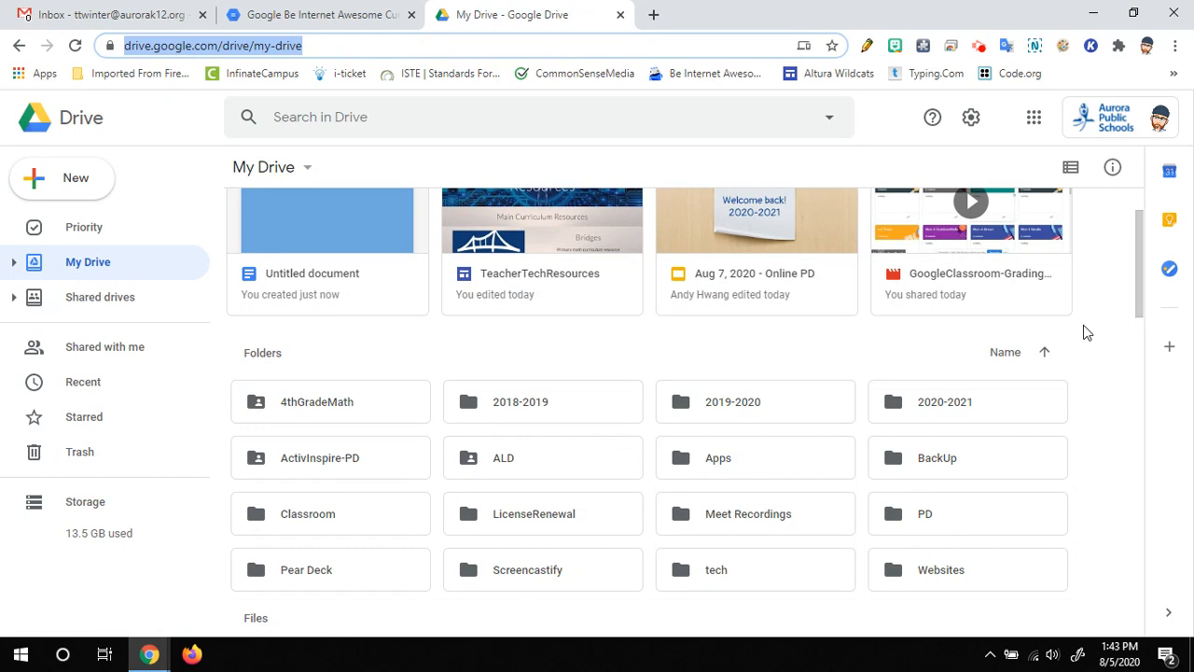
pyautogui.doubleClick(945, 410)
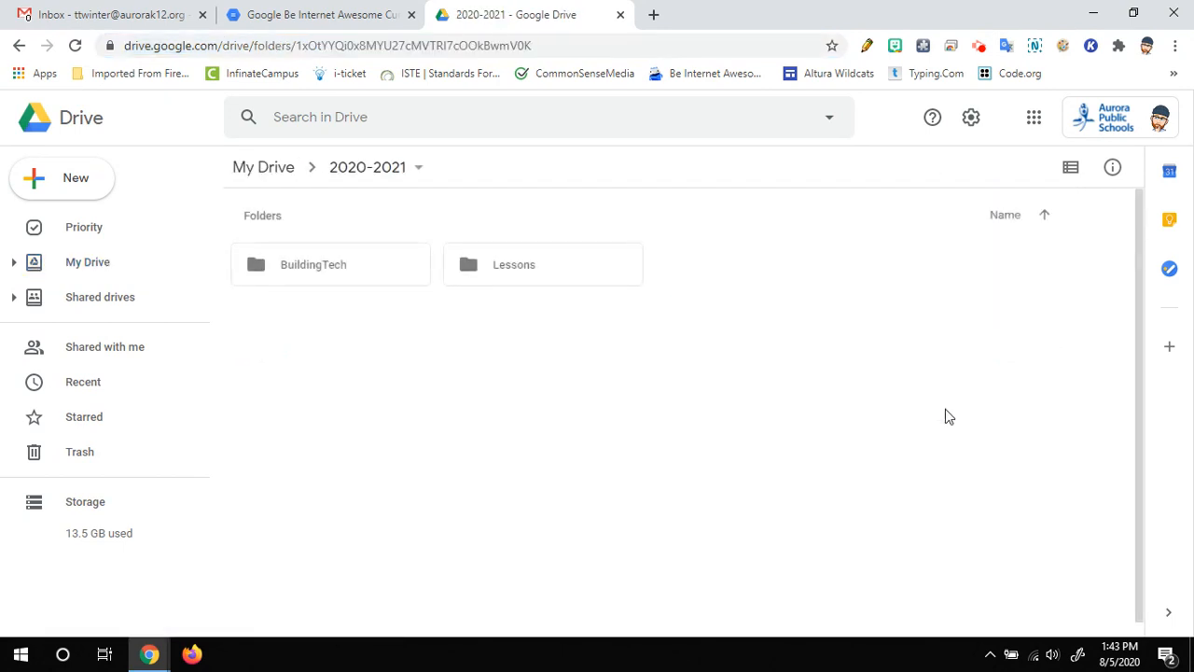
pyautogui.doubleClick(536, 270)
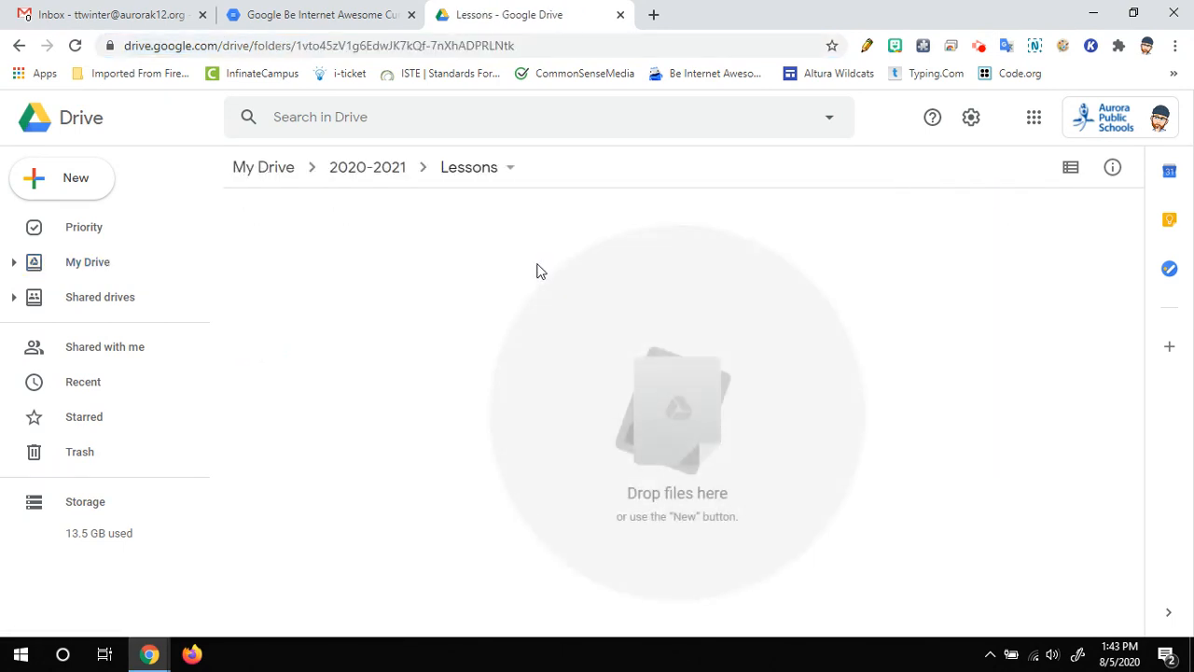
# Create a folder named Phishing inside Lessons and open it
pyautogui.click(80, 178)
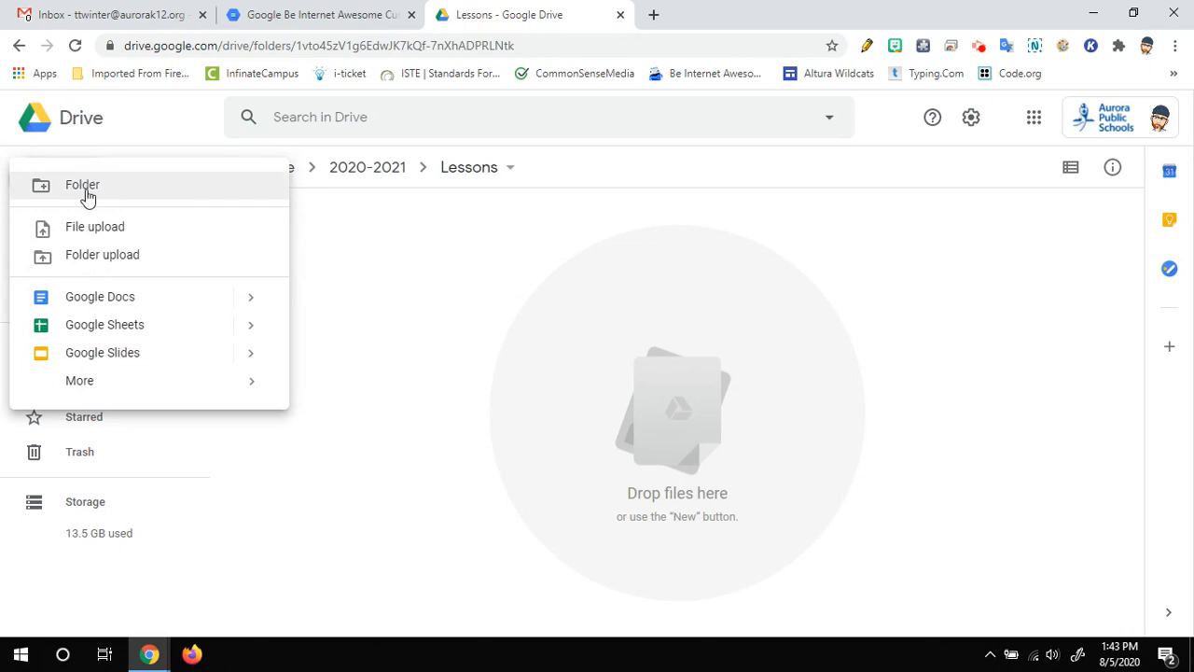
pyautogui.click(85, 190)
pyautogui.write('Phishing')
pyautogui.press('Return')
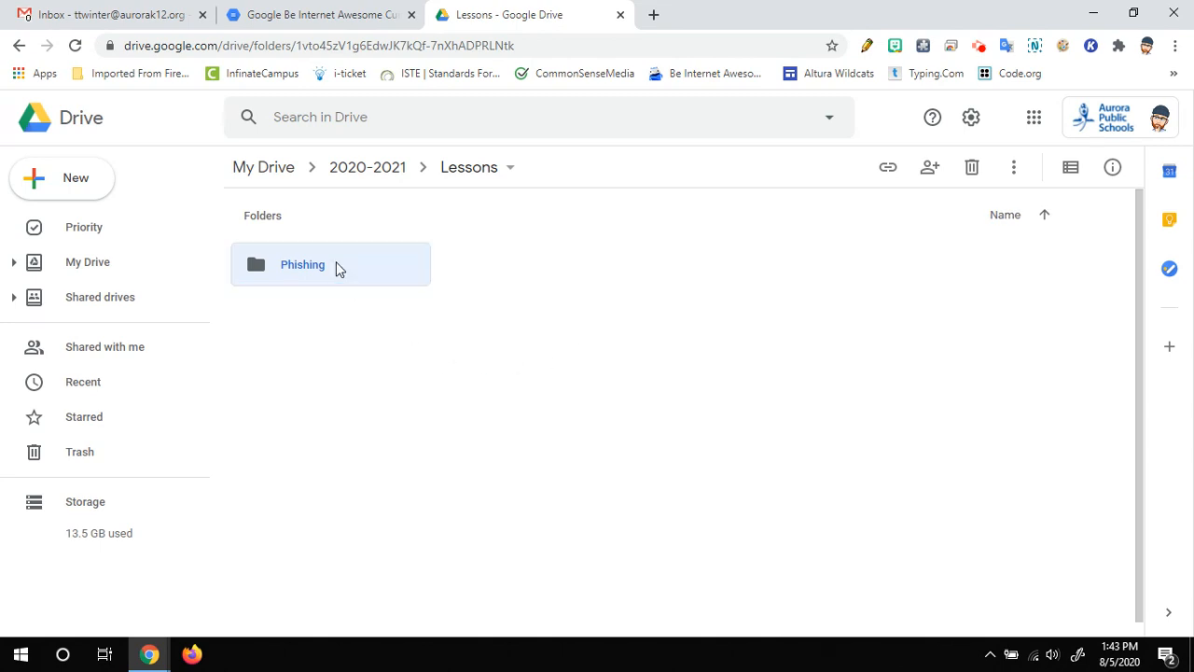
pyautogui.doubleClick(337, 265)
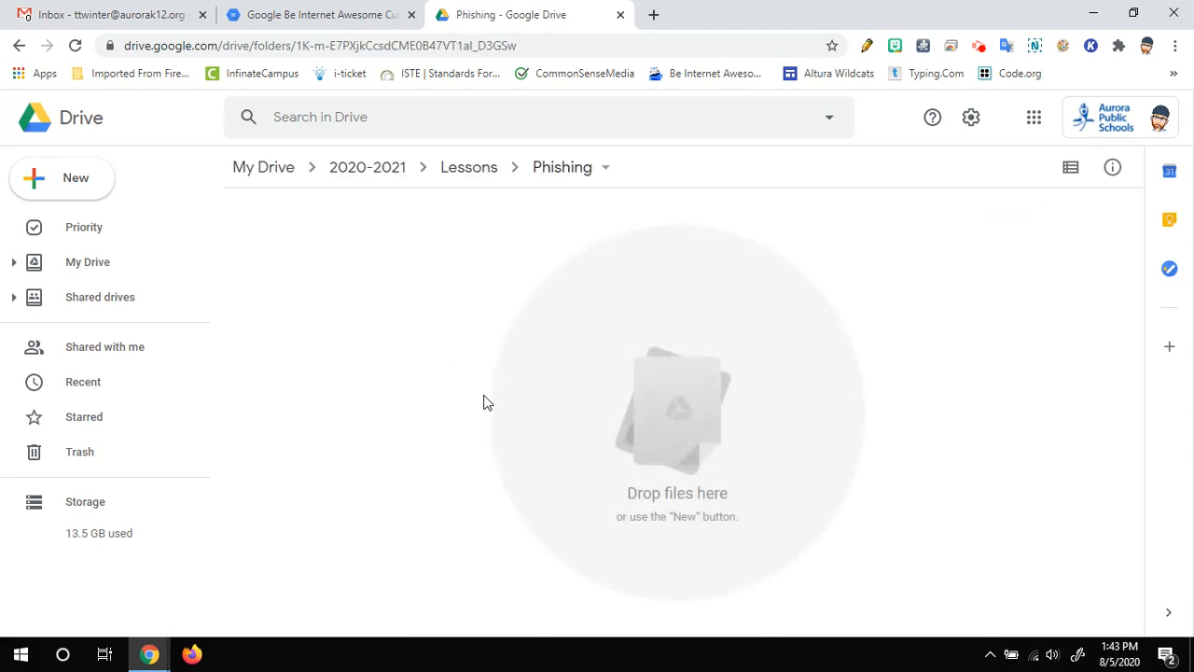
# Create a blank Google Docs document in the Phishing folder and set its page color to cornflower blue
pyautogui.click(97, 183)
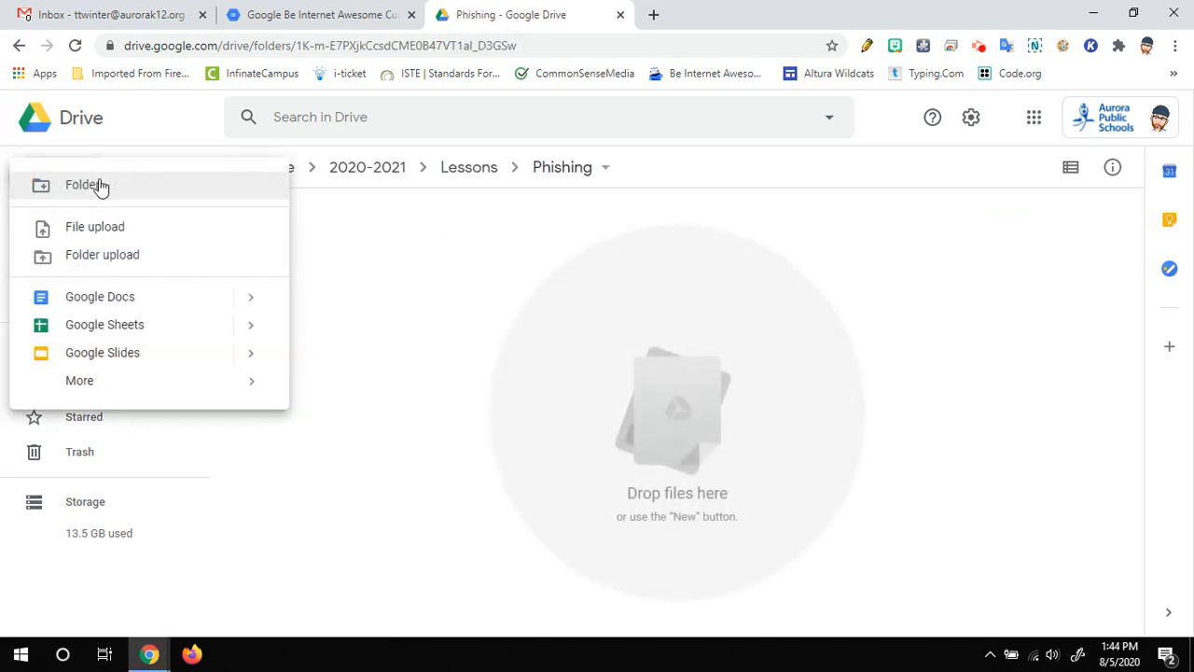
pyautogui.click(97, 299)
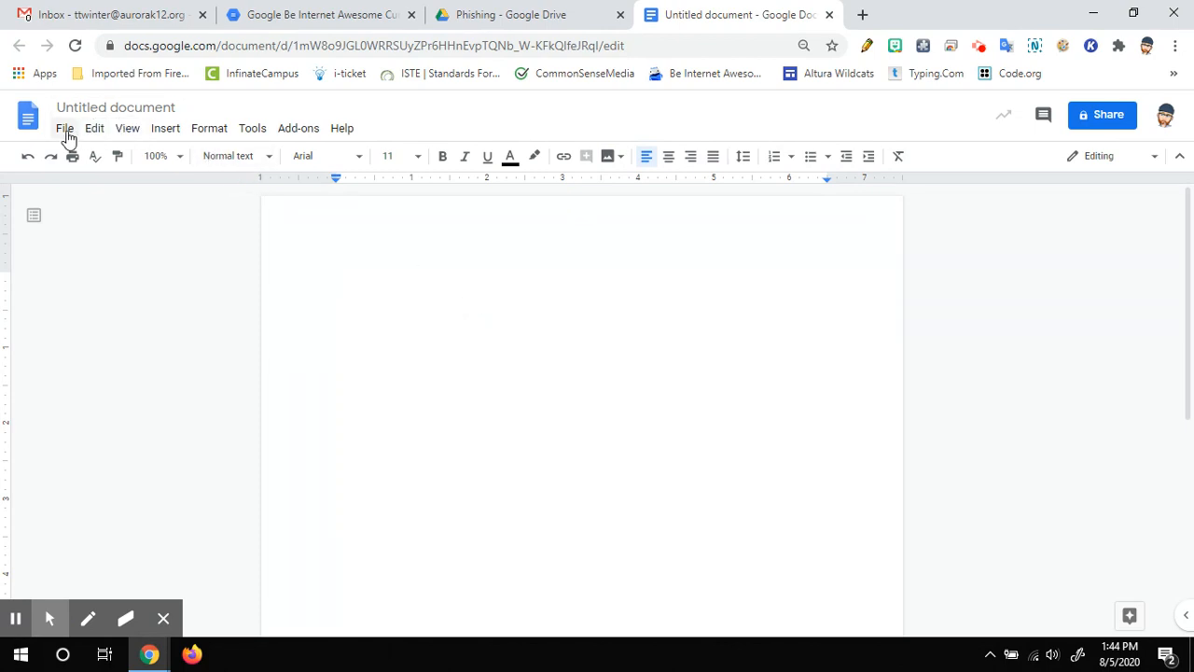
pyautogui.click(65, 131)
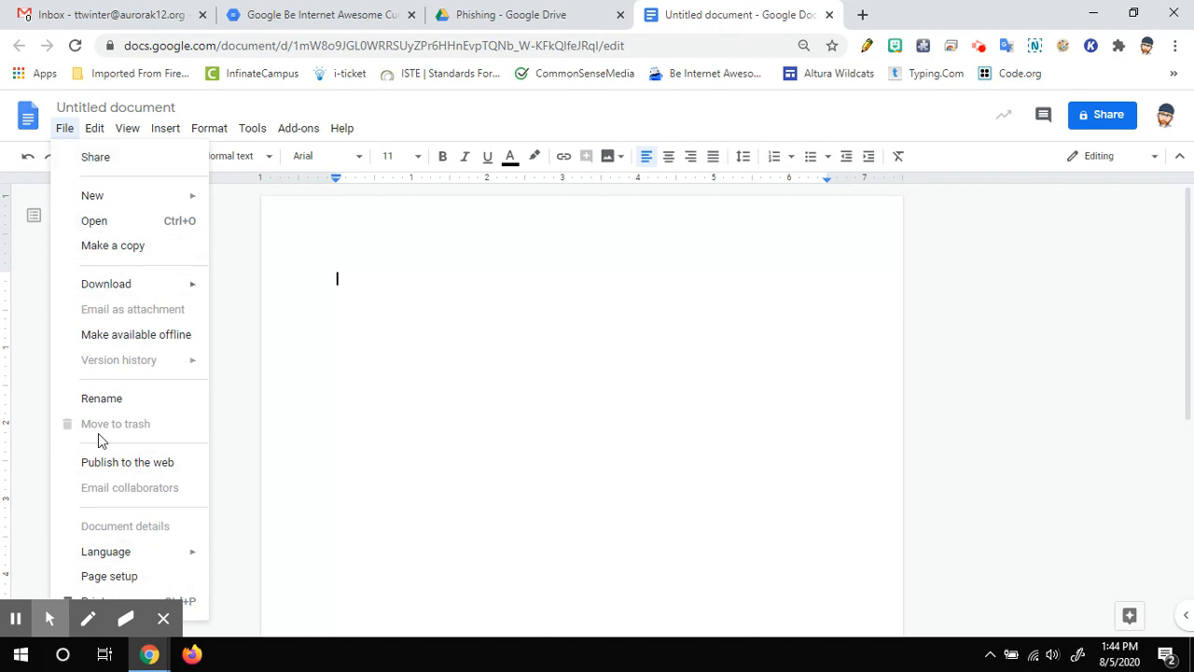
pyautogui.click(103, 581)
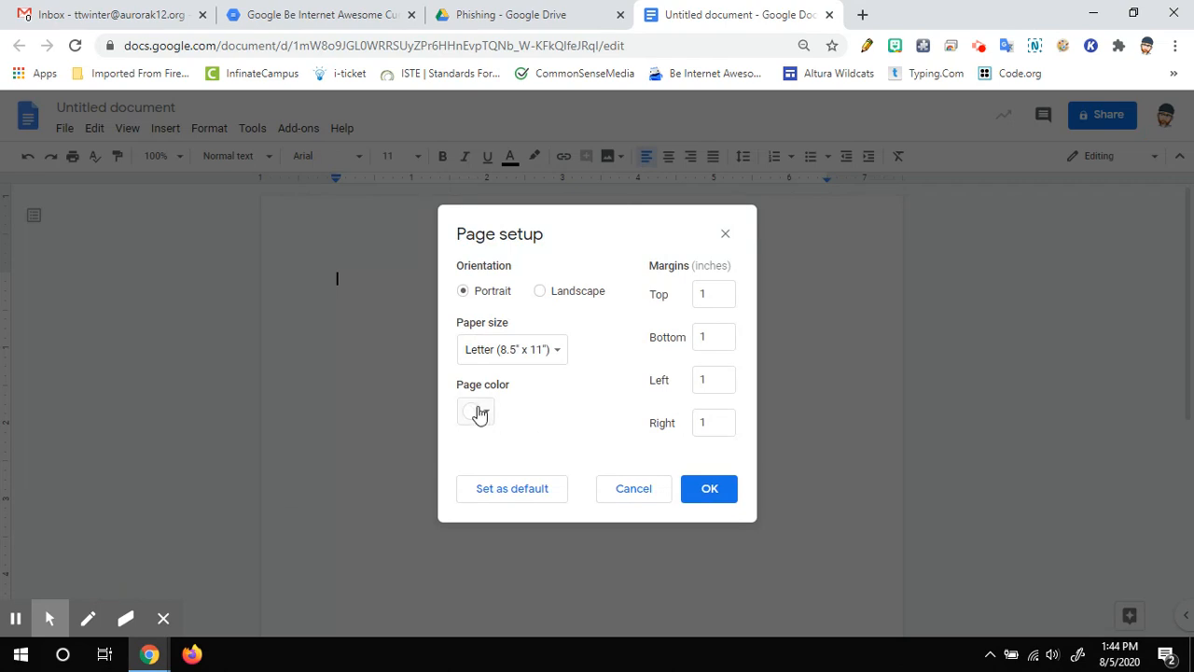
pyautogui.click(485, 412)
pyautogui.click(570, 508)
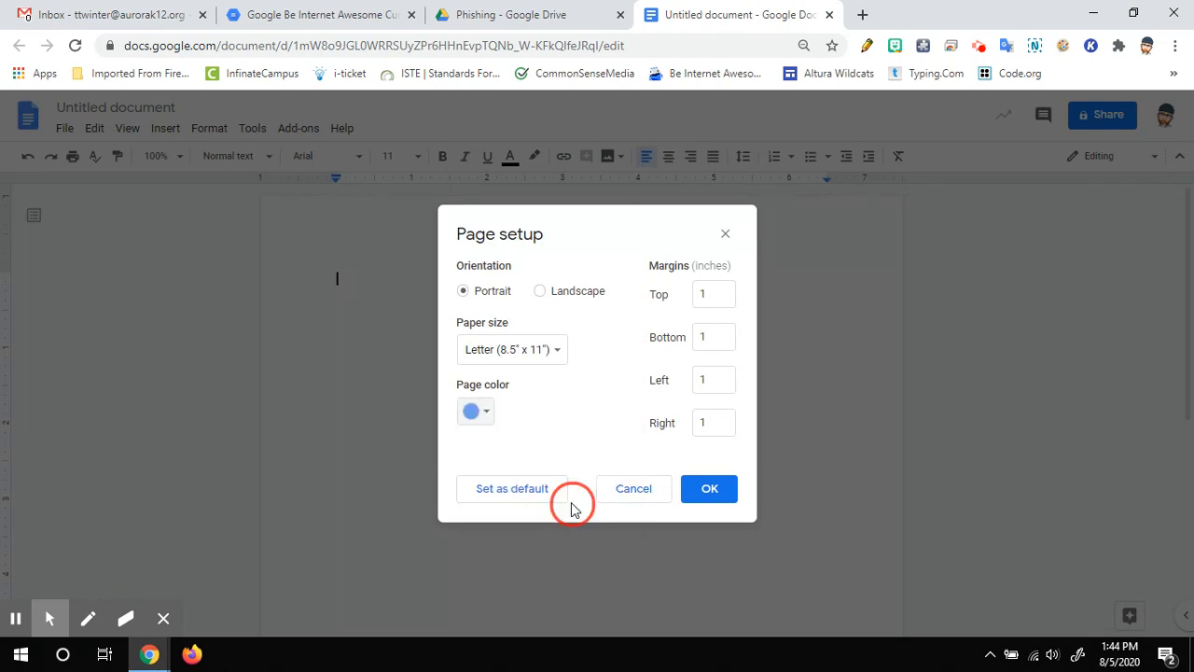
pyautogui.click(703, 499)
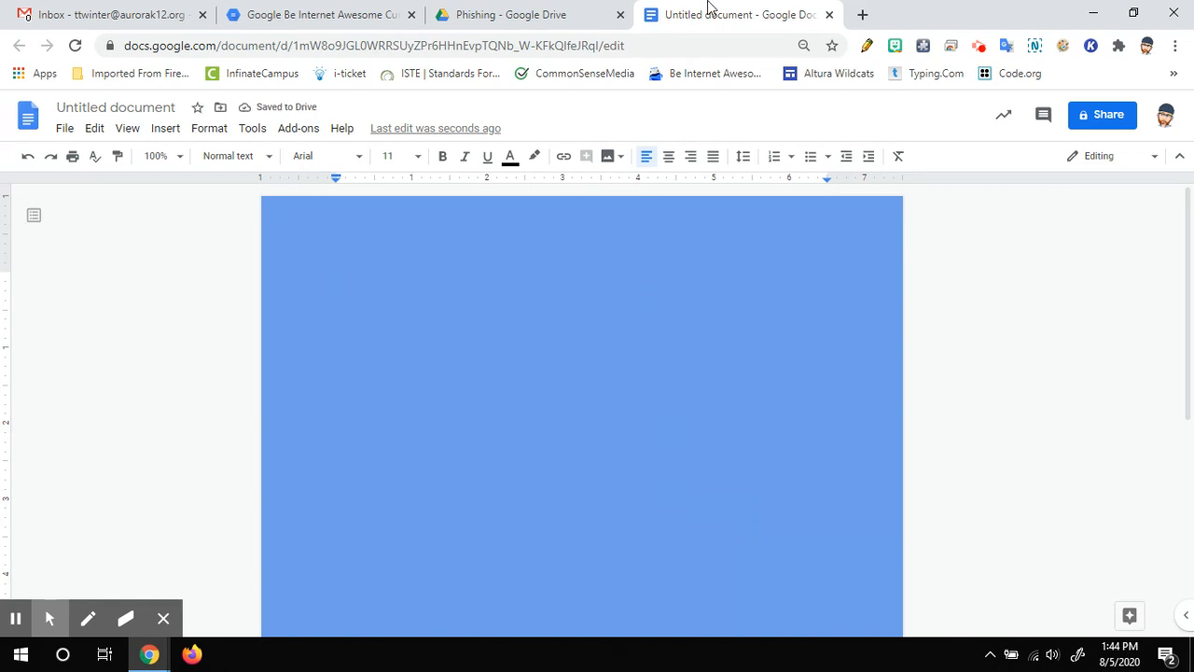
# Examine the Phishing examples worksheet for Activity 1 in the Be Internet Awesome curriculum PDF, including its real-or-fake questions
pyautogui.click(461, 13)
pyautogui.click(336, 9)
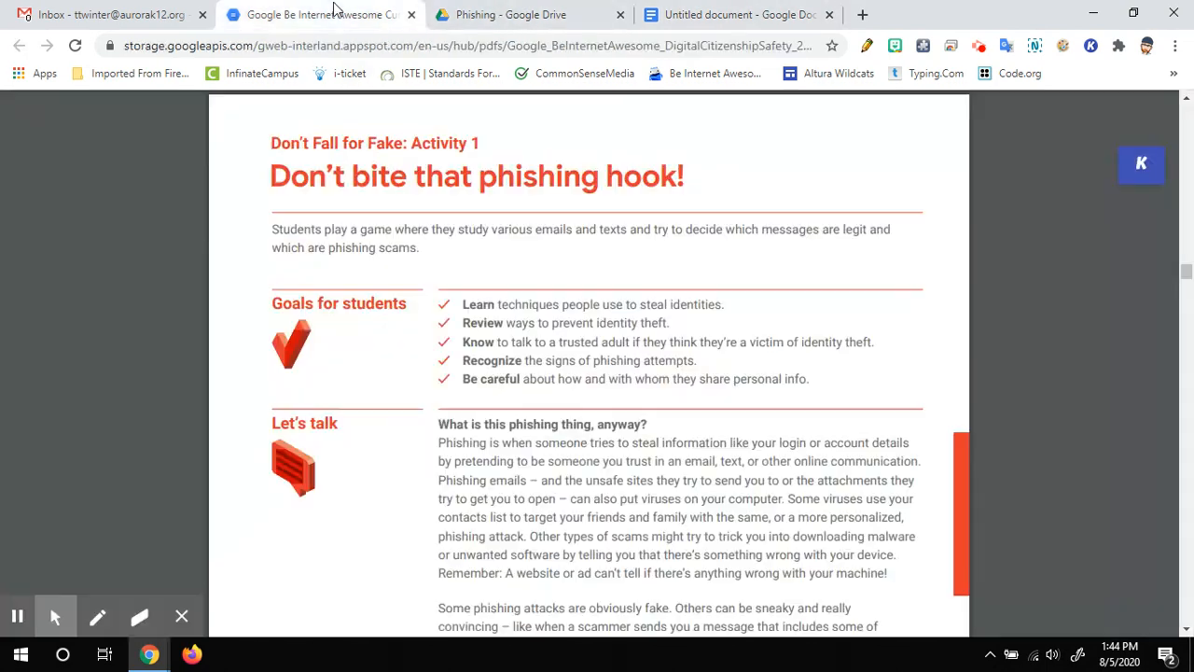
pyautogui.scroll(-2, 616, 285)
pyautogui.scroll(-15, 639, 327)
pyautogui.scroll(-8, 681, 330)
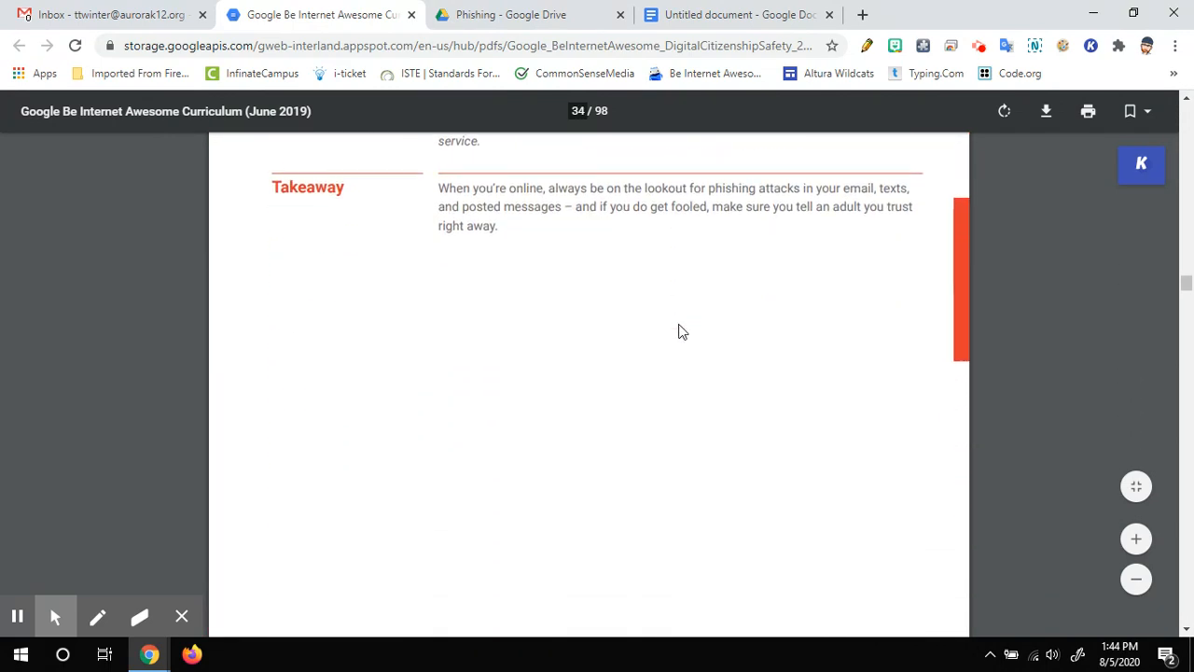
pyautogui.scroll(-7, 680, 330)
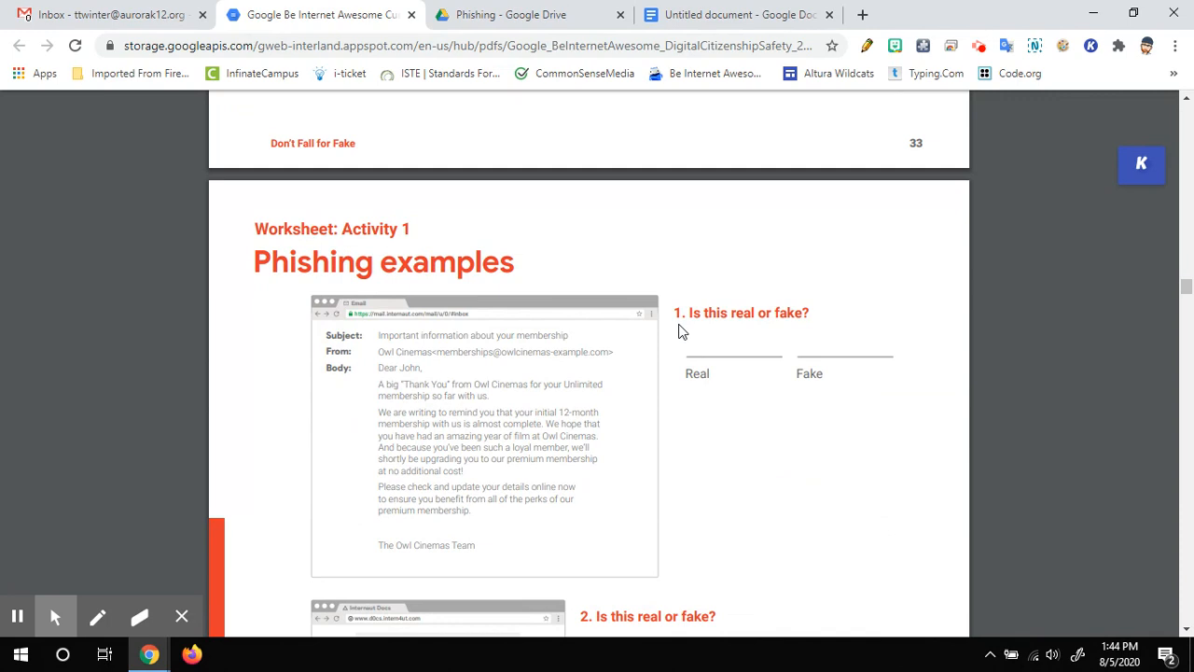
pyautogui.scroll(-2, 680, 331)
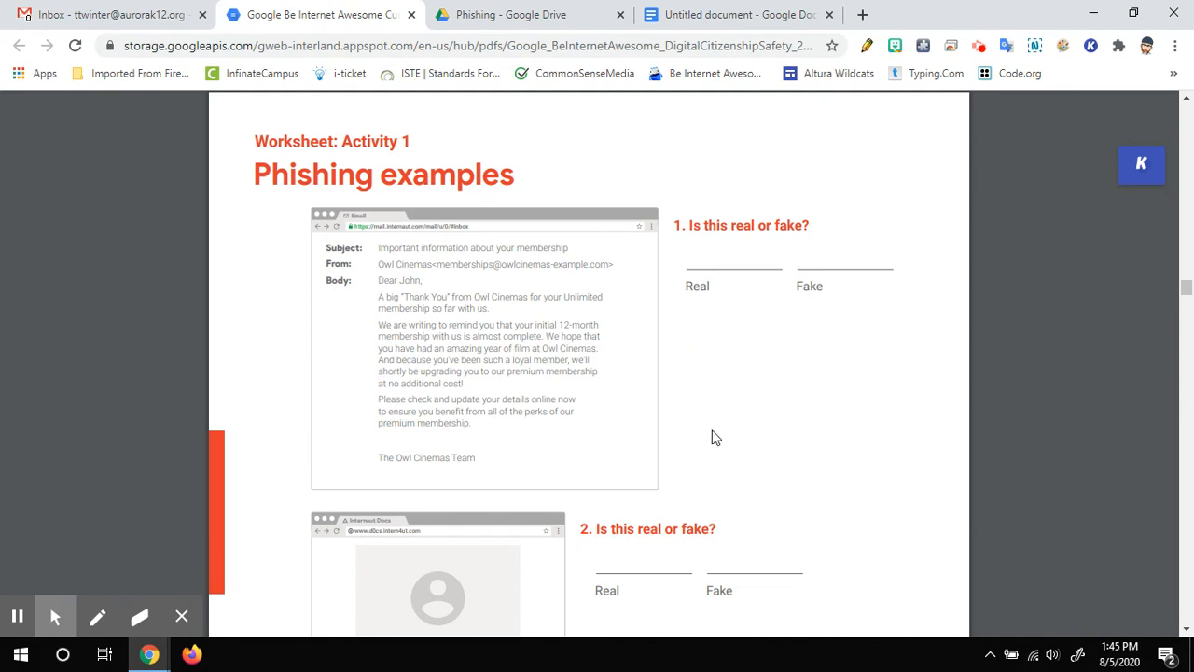
pyautogui.scroll(-6, 752, 421)
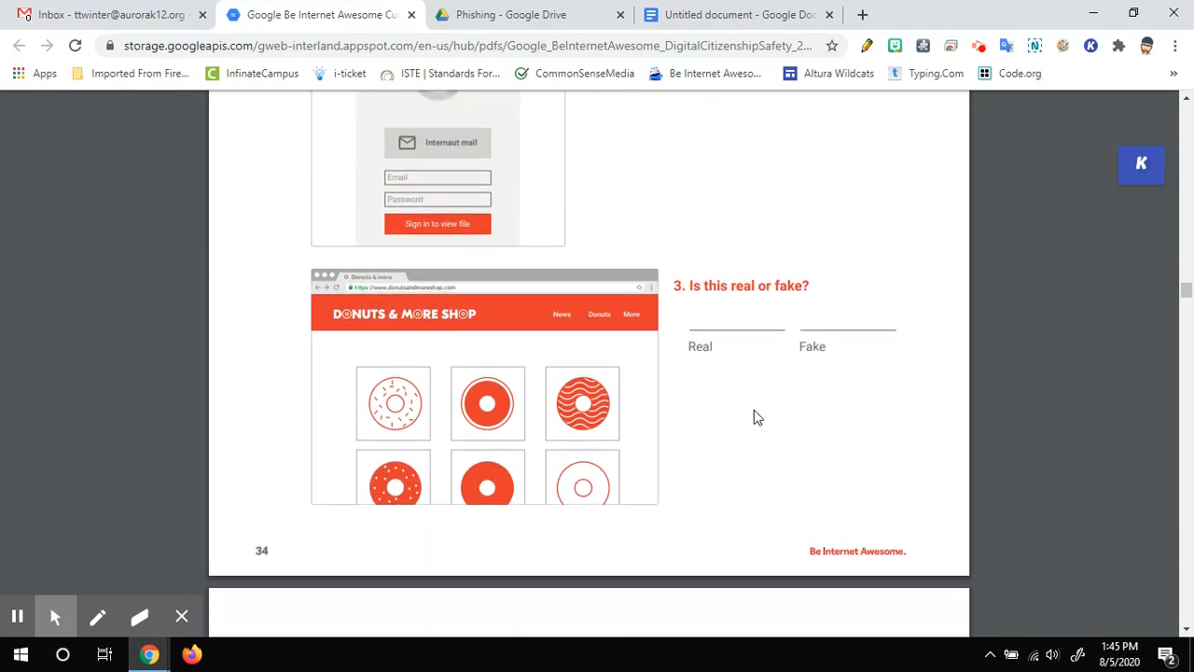
# In the document, write in 18-point: "Directions: Look at the examples below and explain whether you think they are real or fake. Be sure to explain your thinking."
pyautogui.click(746, 19)
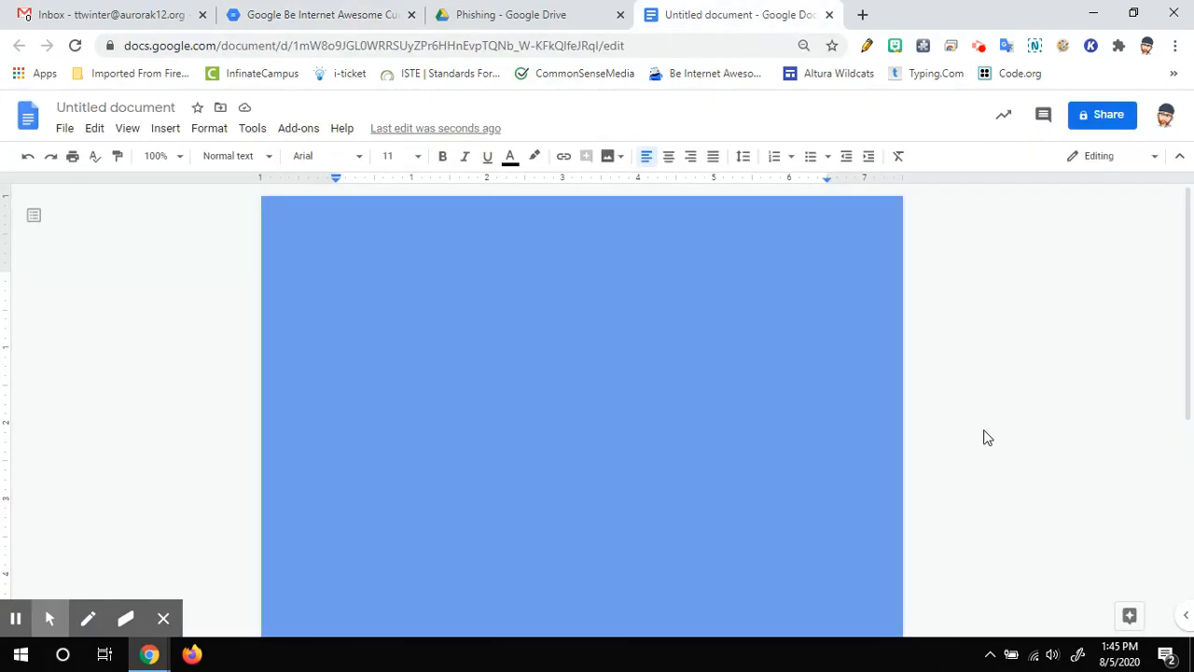
pyautogui.click(416, 156)
pyautogui.click(394, 337)
pyautogui.write('Directions')
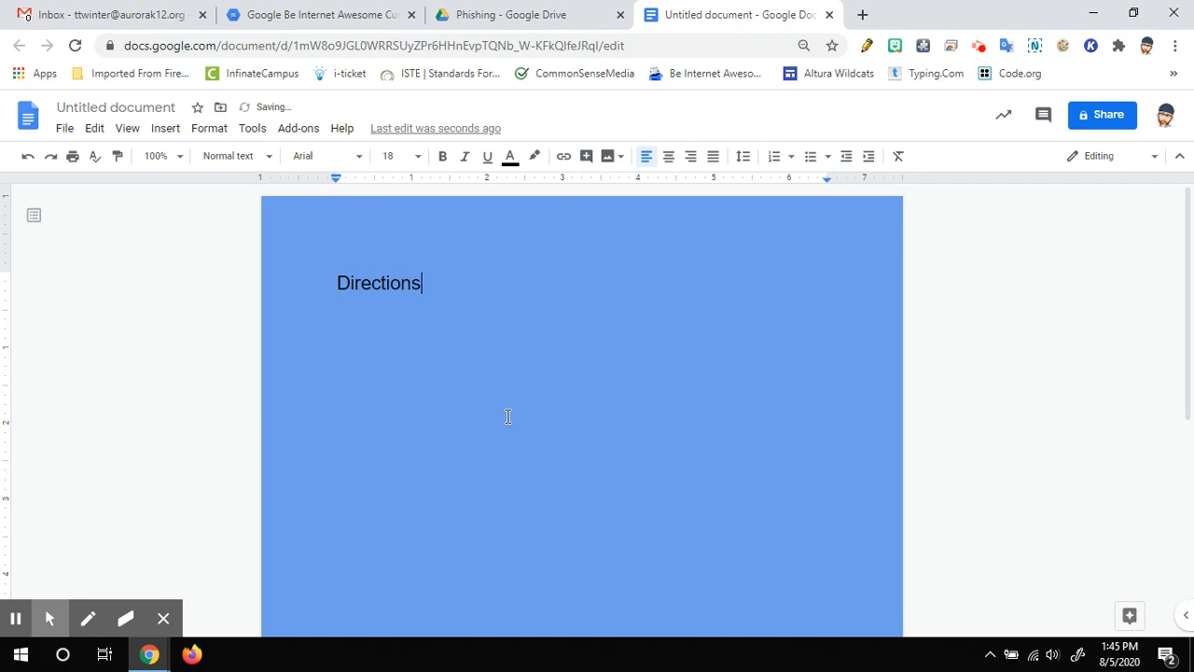
pyautogui.write(':  Look at the examples below and explain whe')
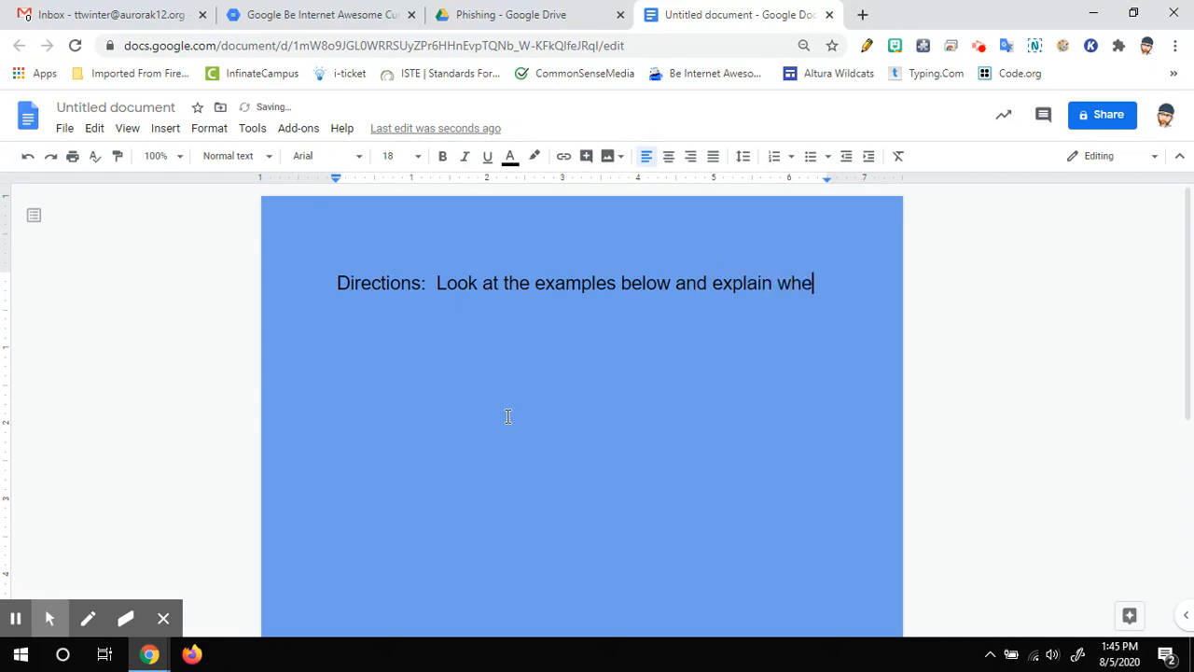
pyautogui.write('ther you think ')
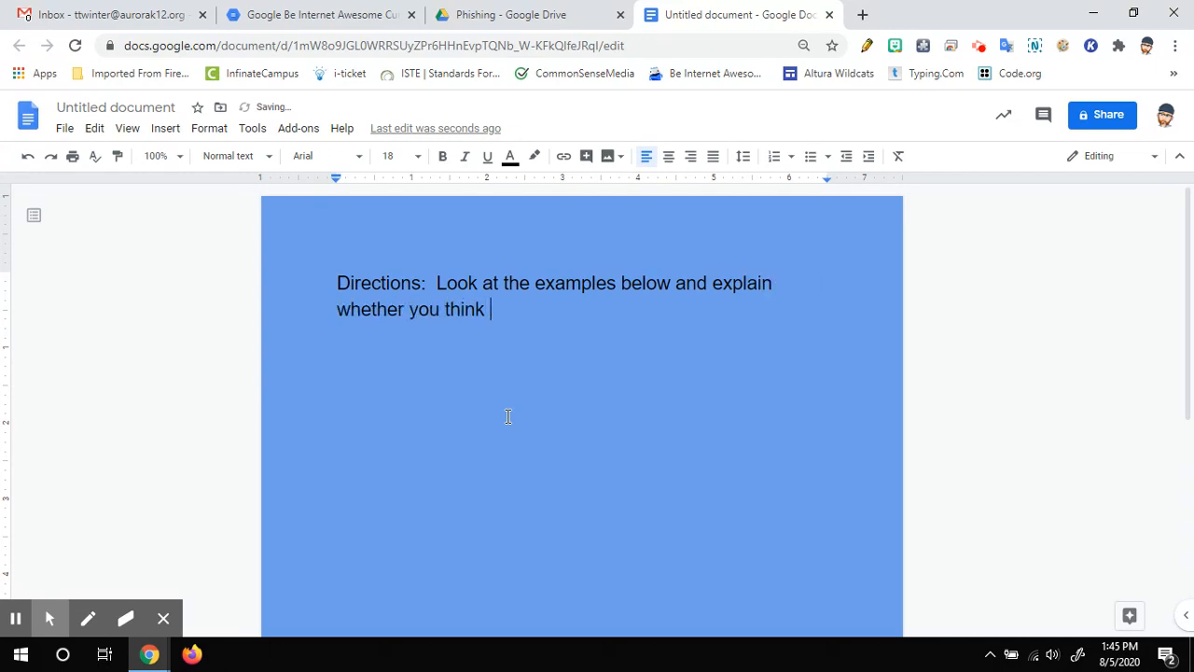
pyautogui.write('they are real or fa')
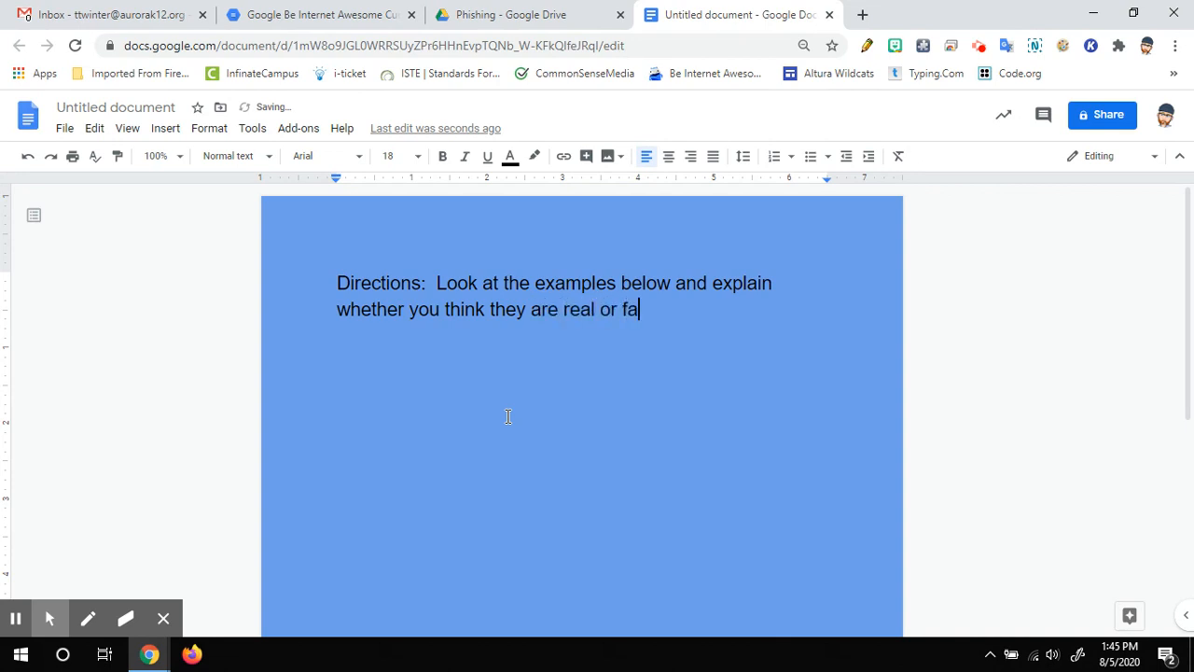
pyautogui.write('ke.  Be sure to ')
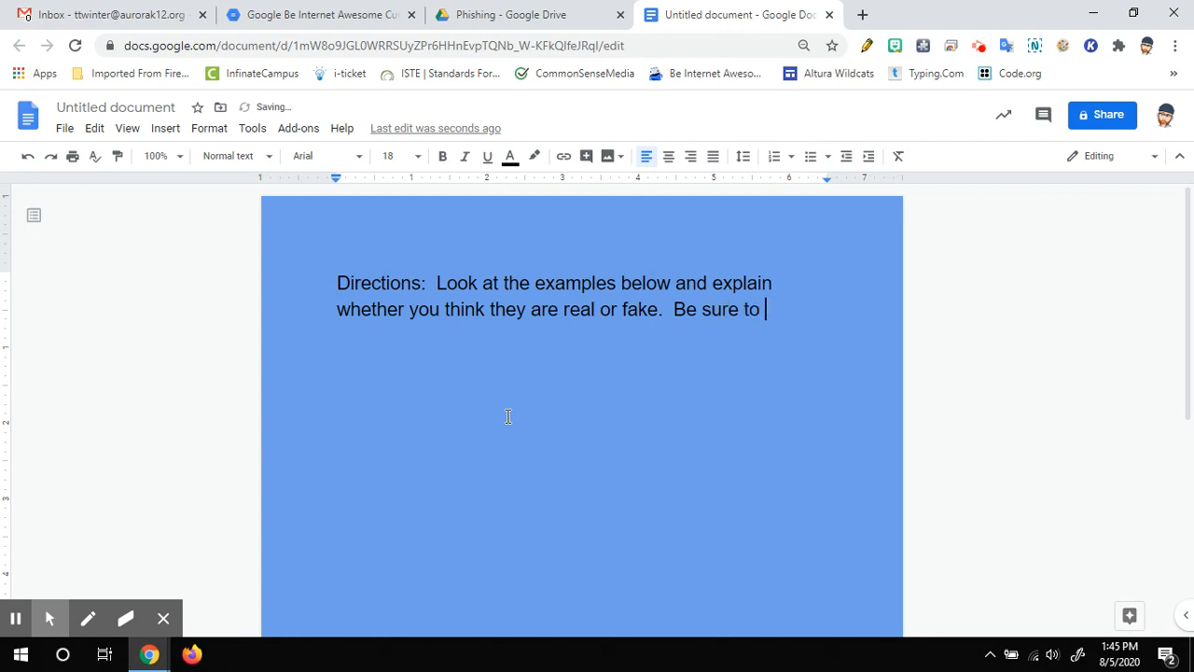
pyautogui.write('explain your th')
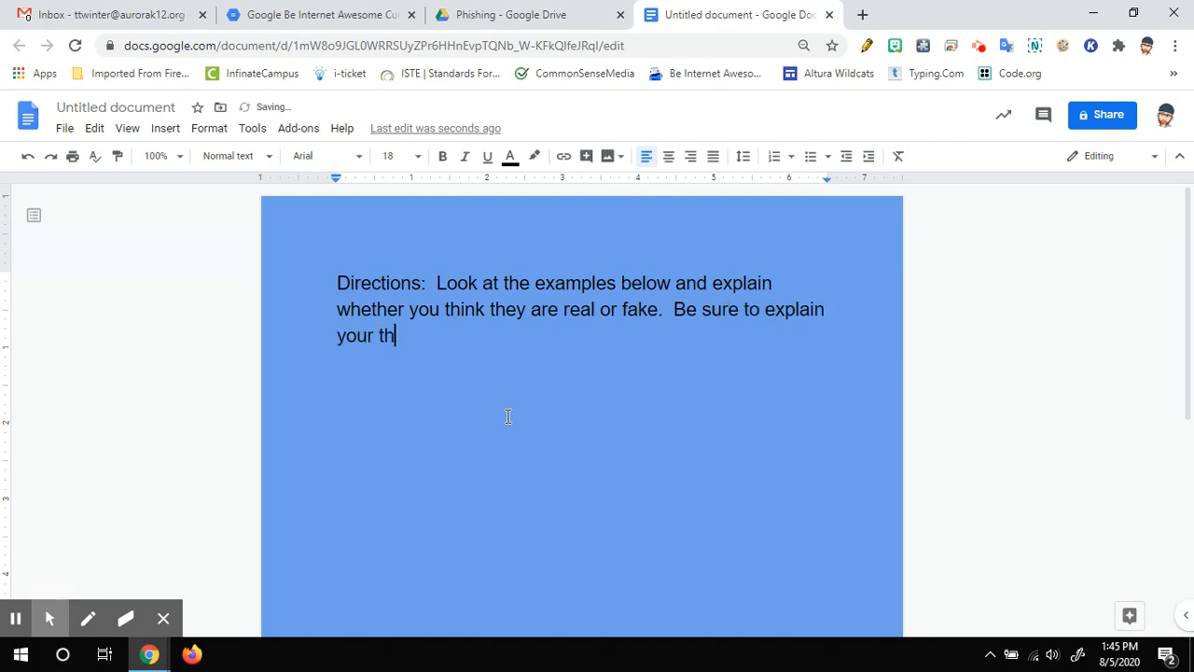
pyautogui.write('inking.')
# Search Google Images for "phishing" in a new tab
pyautogui.click(864, 15)
pyautogui.click(1071, 116)
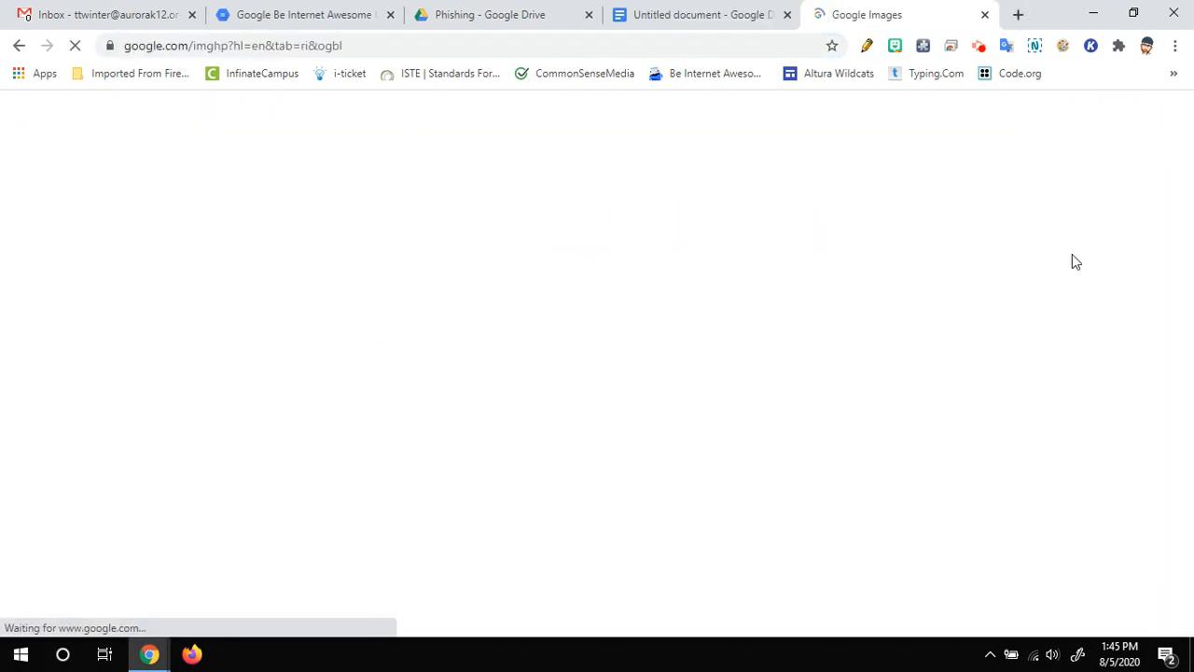
pyautogui.write('phishin')
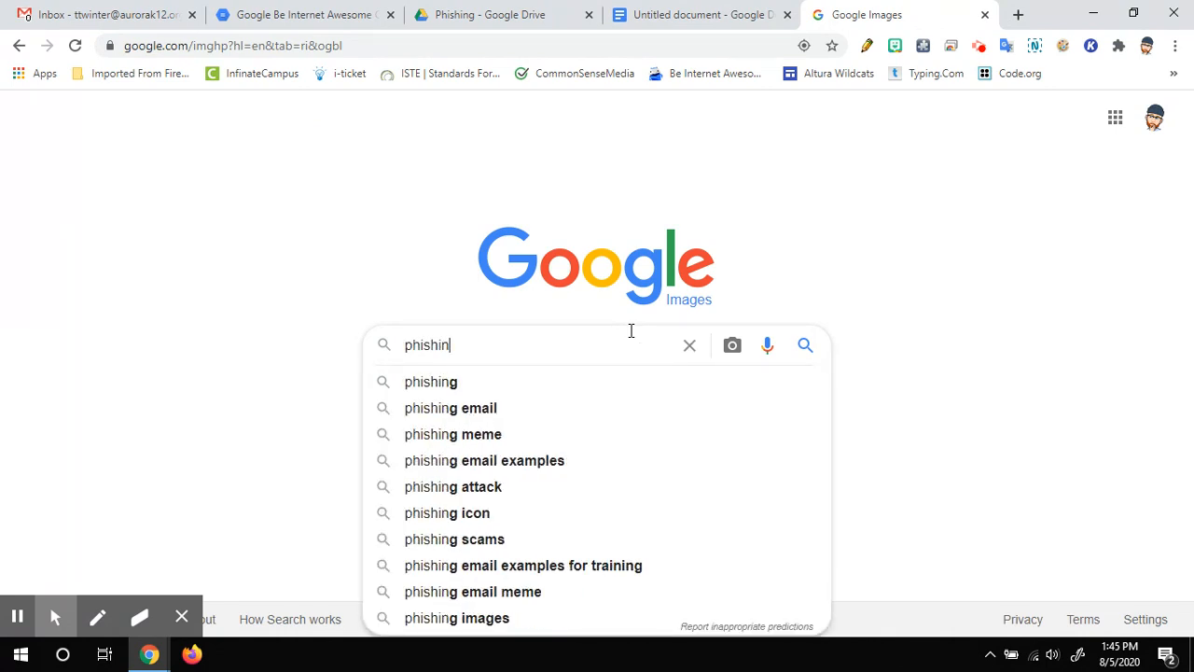
pyautogui.write('g')
pyautogui.press('Return')
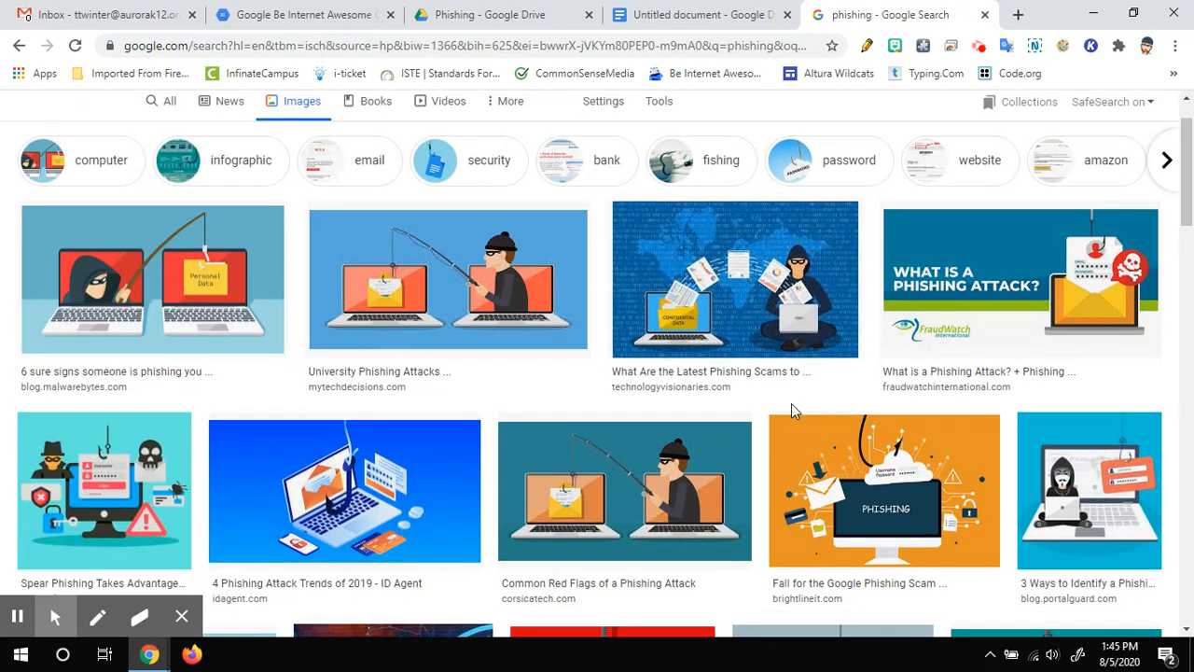
# Pick the image of a masked thief fishing an envelope from a laptop and insert it into the document near the directions
pyautogui.scroll(-1, 791, 403)
pyautogui.click(456, 282)
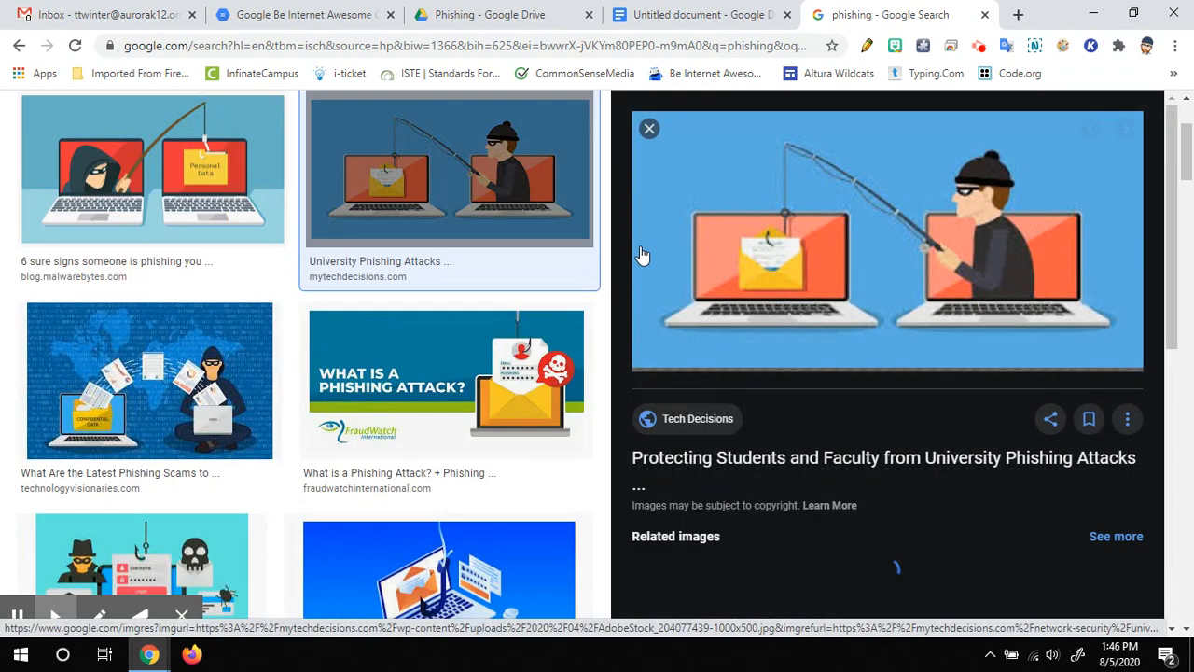
pyautogui.click(649, 129)
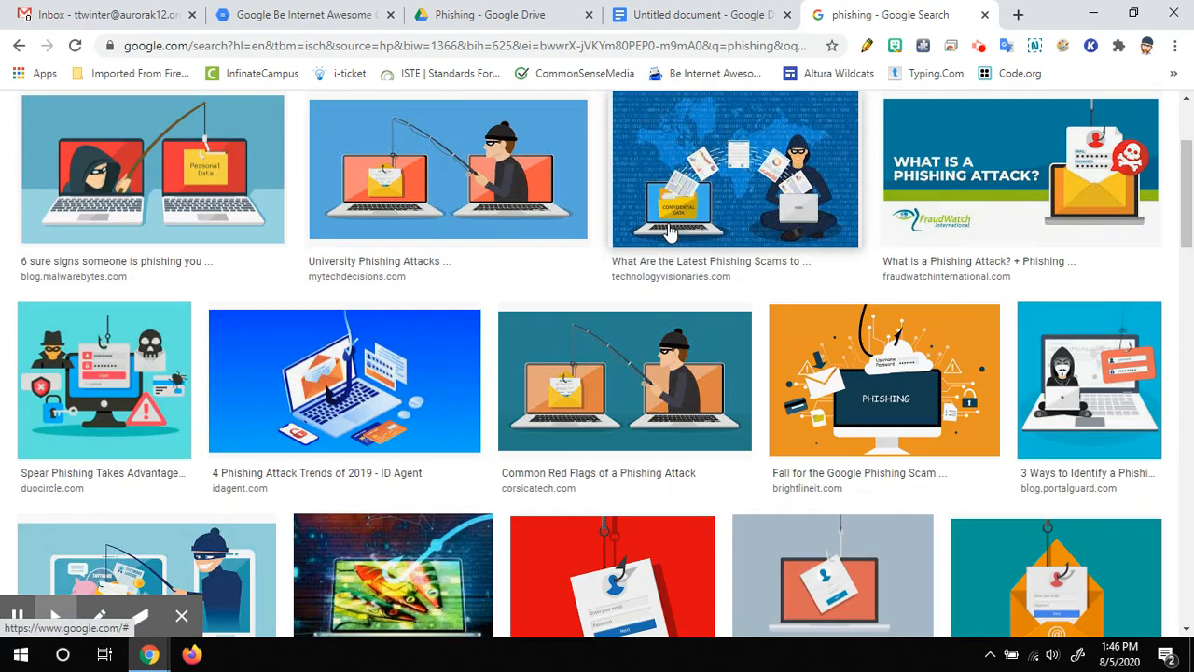
pyautogui.scroll(-2, 623, 261)
pyautogui.scroll(5, 625, 269)
pyautogui.moveTo(501, 347); pyautogui.dragTo(536, 435)
pyautogui.moveTo(600, 406); pyautogui.dragTo(573, 279)
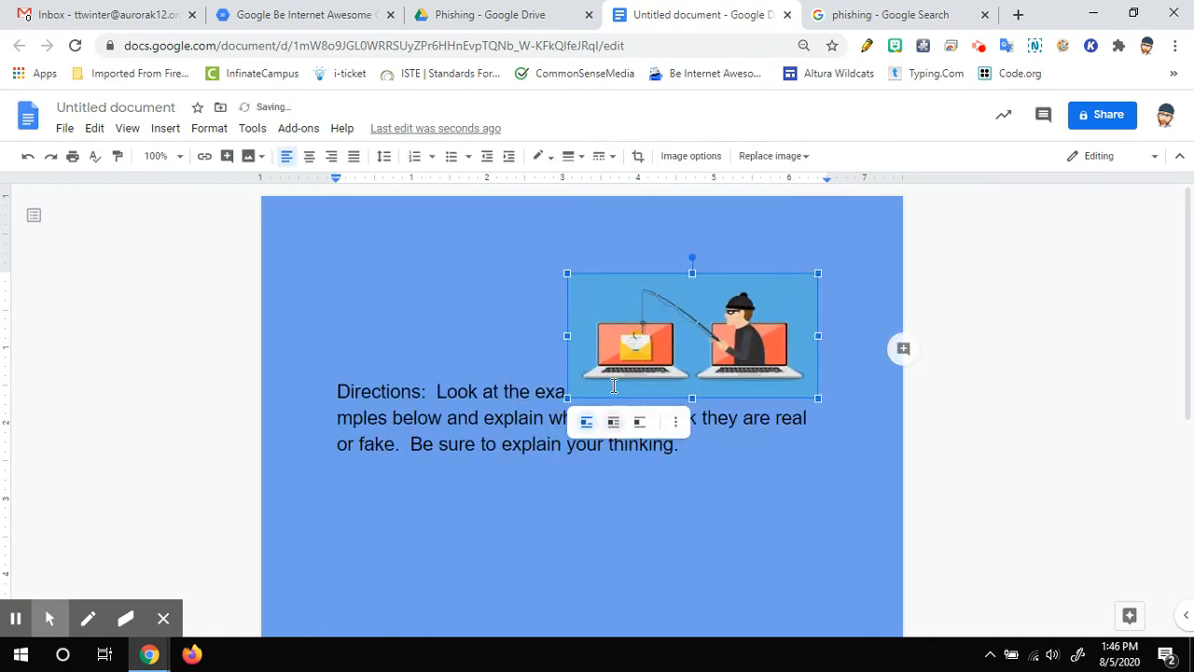
# Add blank lines before the directions and move the phishing picture onto its own line above them
pyautogui.click(767, 392)
pyautogui.moveTo(565, 309); pyautogui.dragTo(523, 314)
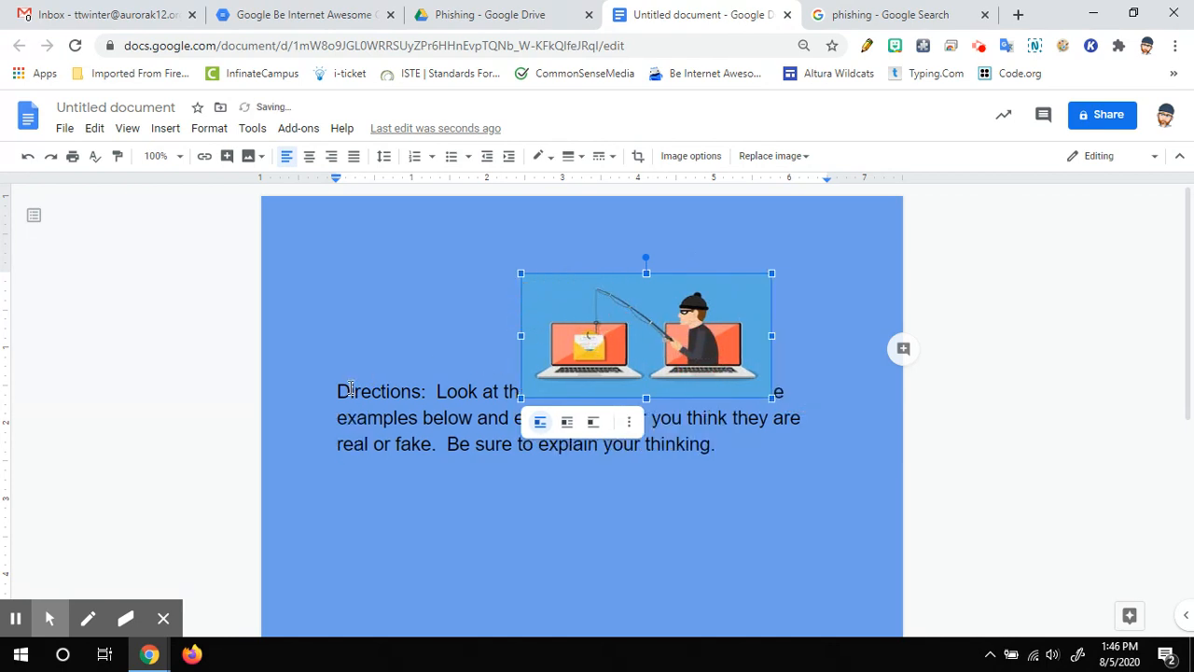
pyautogui.click(425, 408)
pyautogui.press('Return')
pyautogui.press('Return')
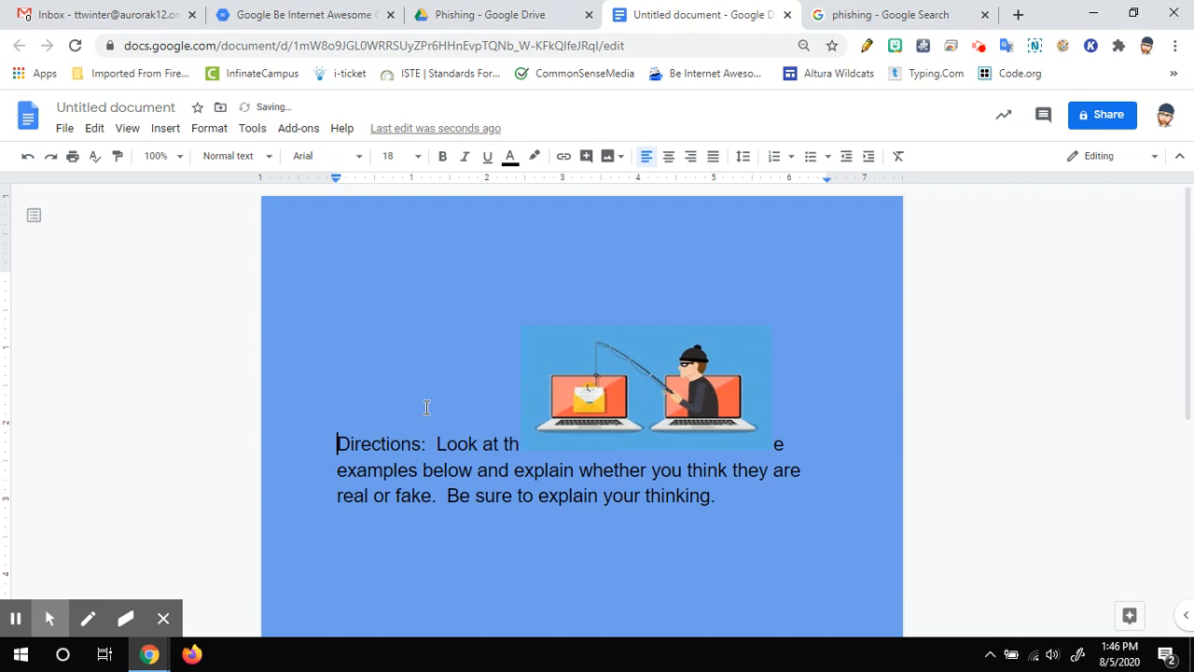
pyautogui.moveTo(669, 378); pyautogui.dragTo(563, 290)
pyautogui.click(639, 330)
pyautogui.click(586, 326)
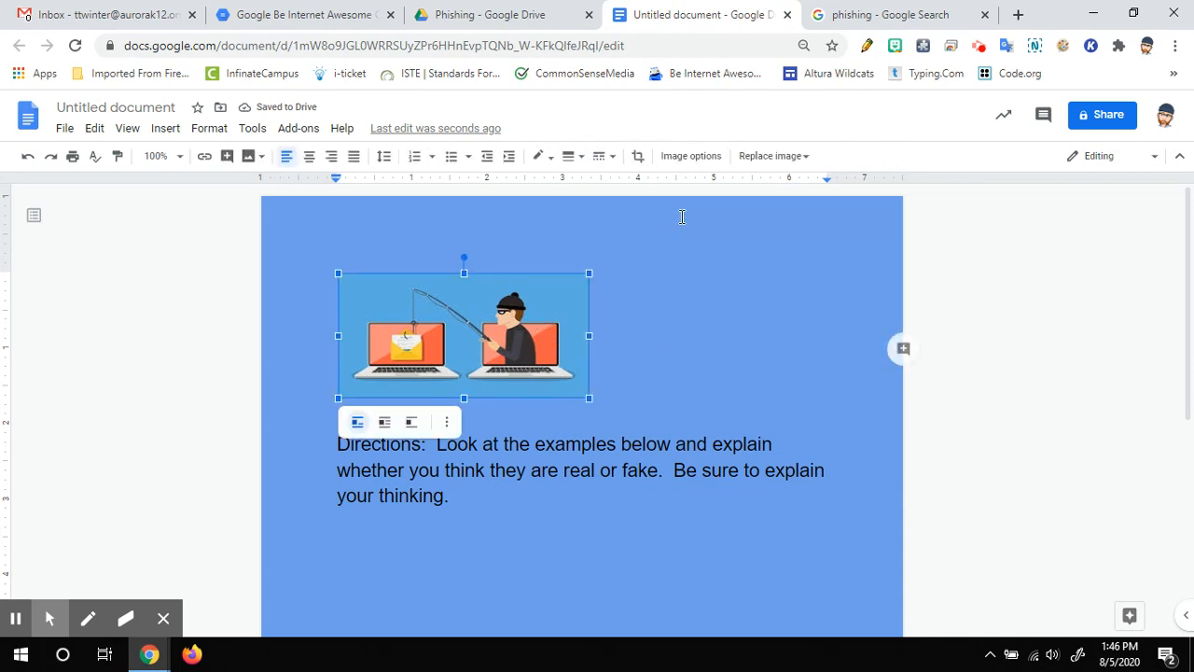
# Center the phishing picture and remove the blank line between it and the directions
pyautogui.click(314, 158)
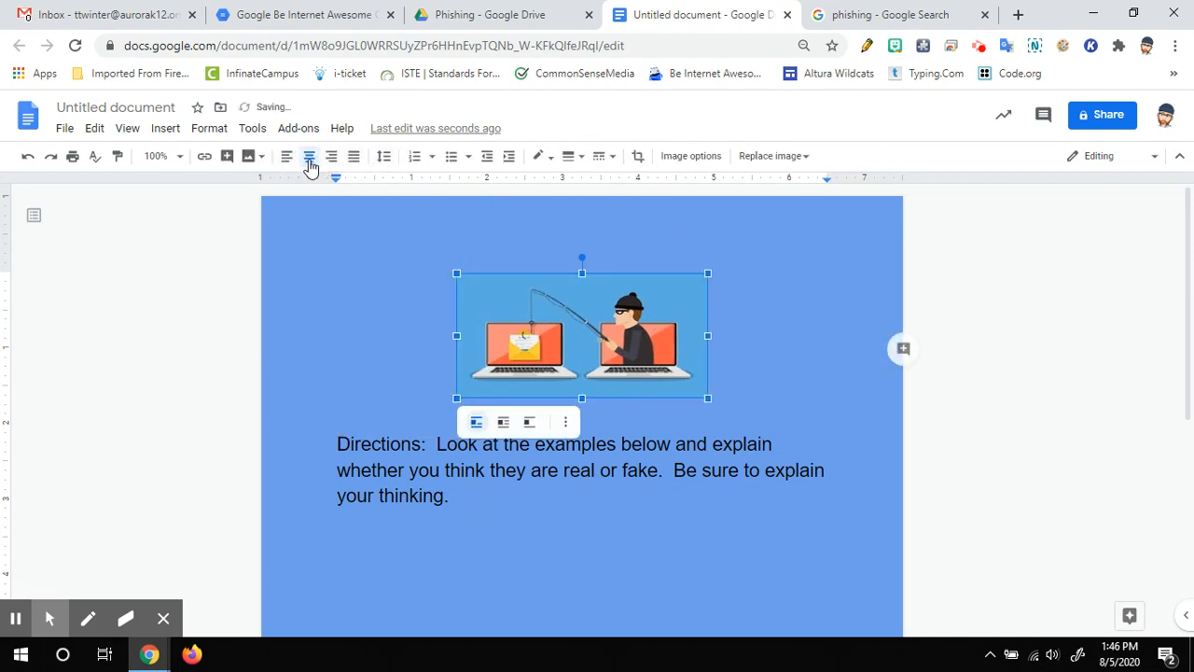
pyautogui.click(824, 328)
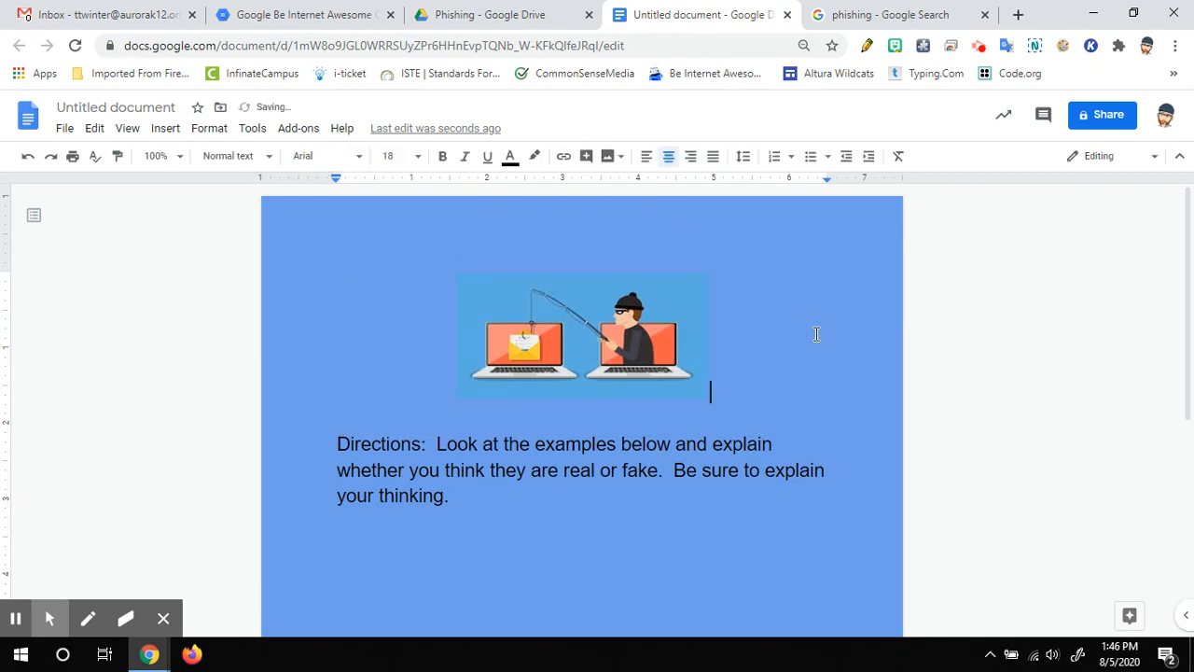
pyautogui.scroll(-2, 816, 334)
pyautogui.click(349, 247)
pyautogui.press('BackSpace')
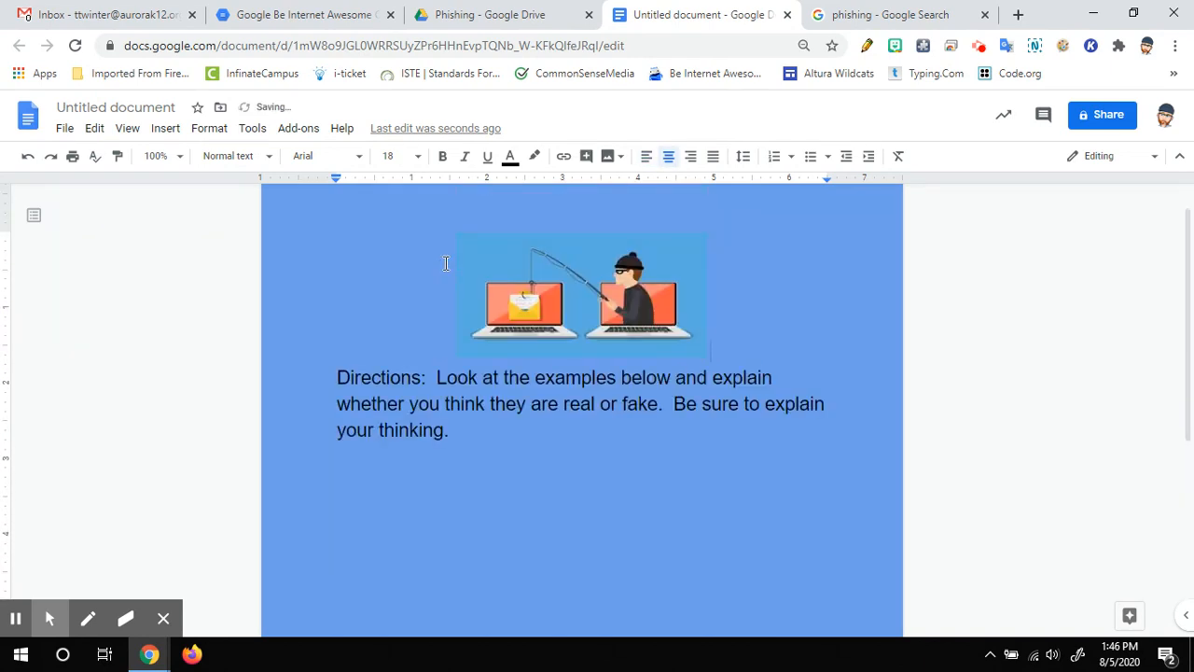
# Start a new paragraph one blank line below the end of the directions
pyautogui.click(326, 491)
pyautogui.click(468, 425)
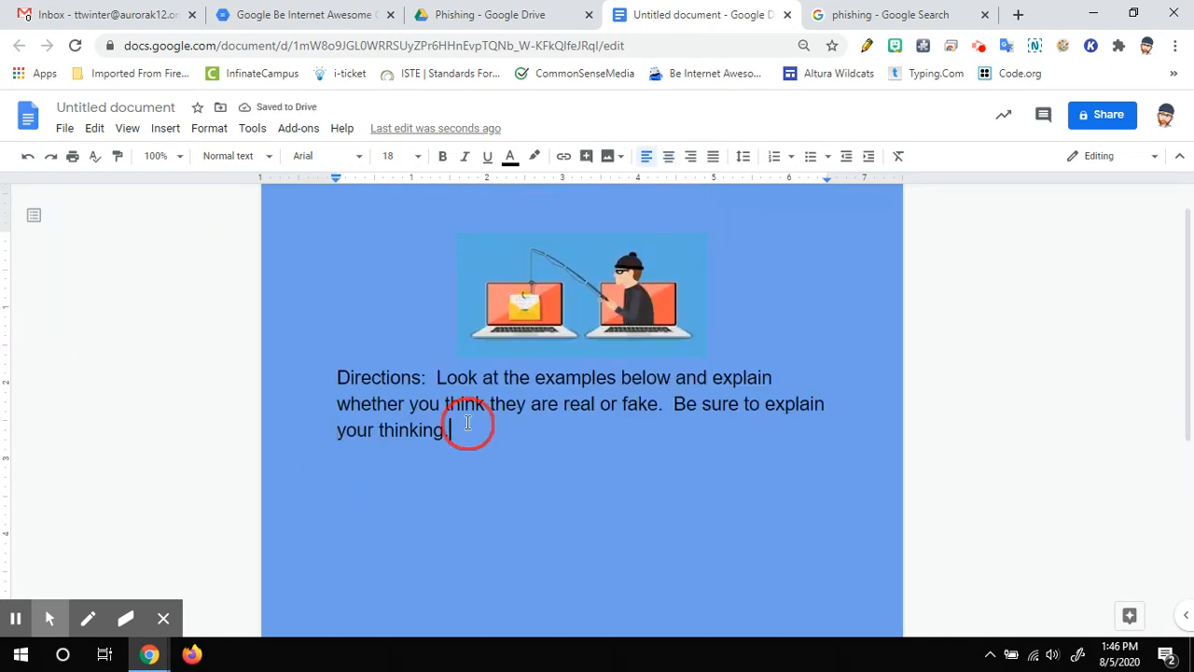
pyautogui.press('Return')
pyautogui.press('Return')
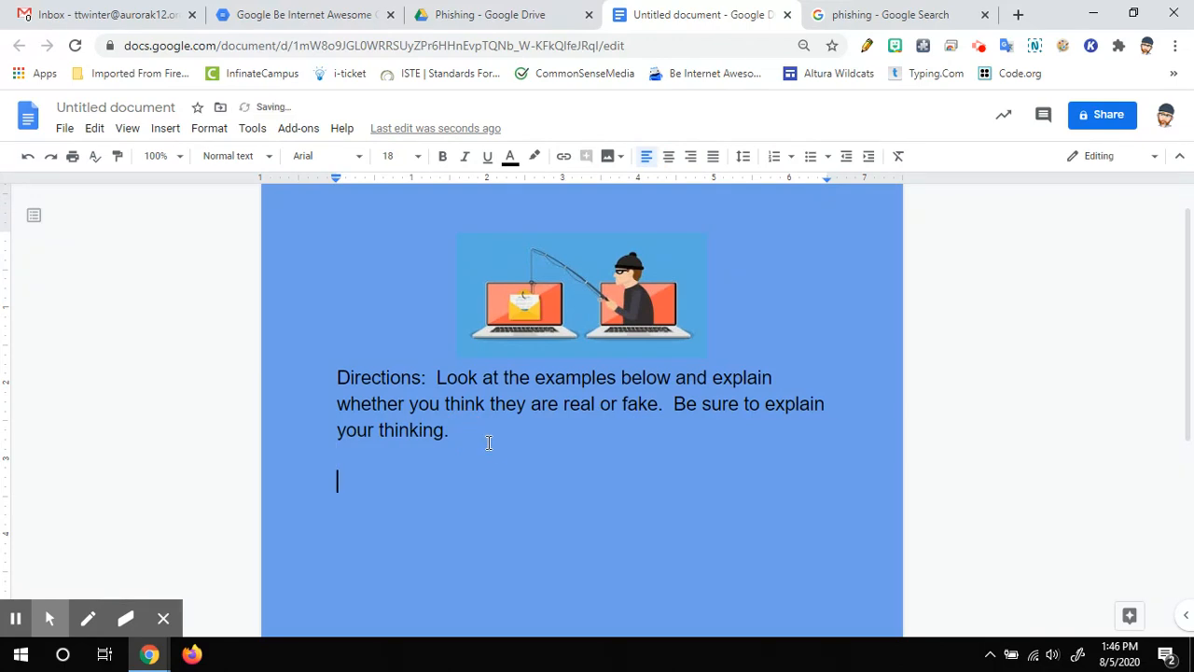
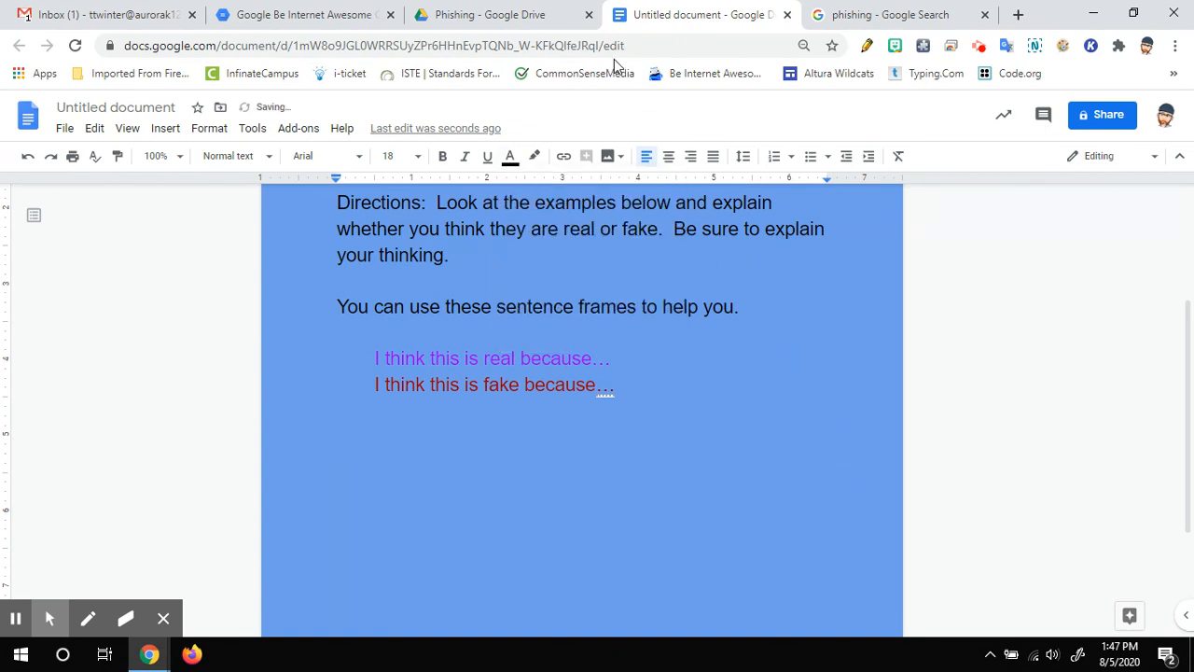
# Switch to the curriculum PDF and enlarge question 3, the Donuts & More Shop example
pyautogui.click(285, 15)
pyautogui.scroll(-1, 592, 423)
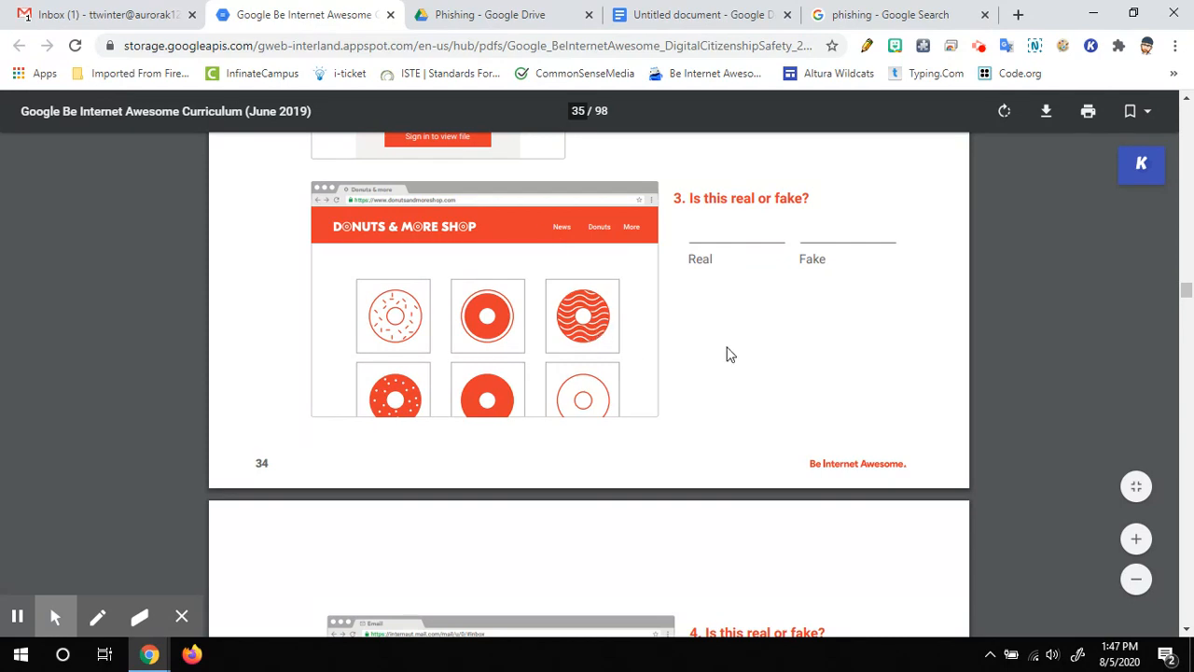
pyautogui.click(1136, 541)
pyautogui.click(1135, 541)
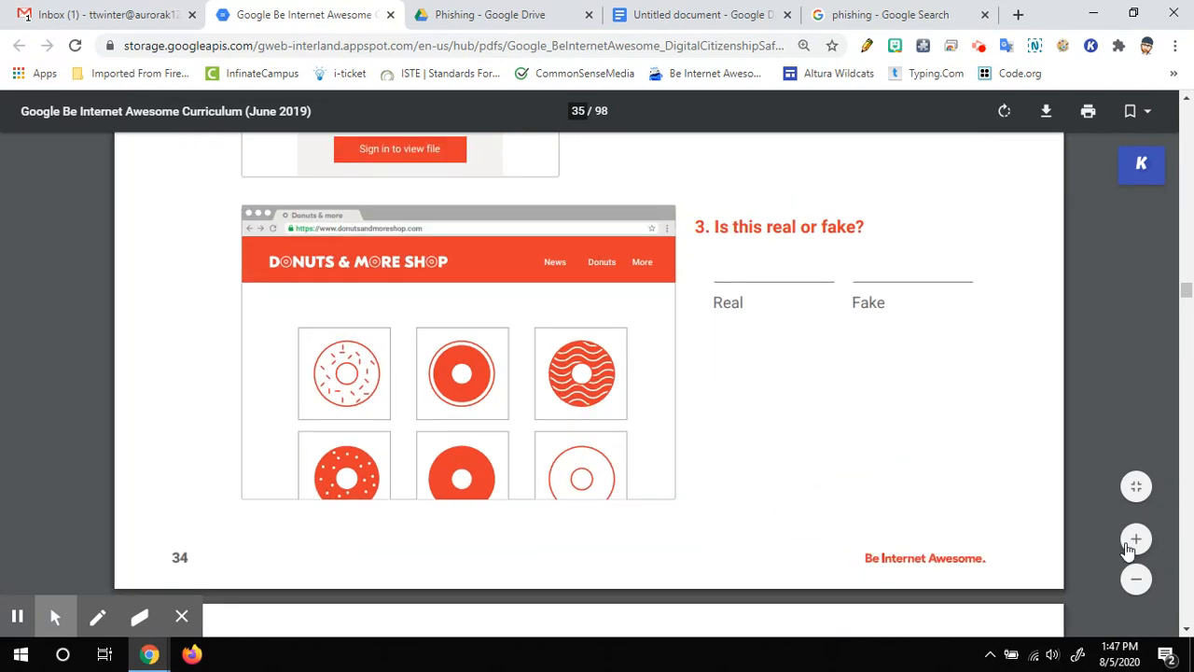
pyautogui.click(1135, 542)
pyautogui.scroll(-1, 843, 404)
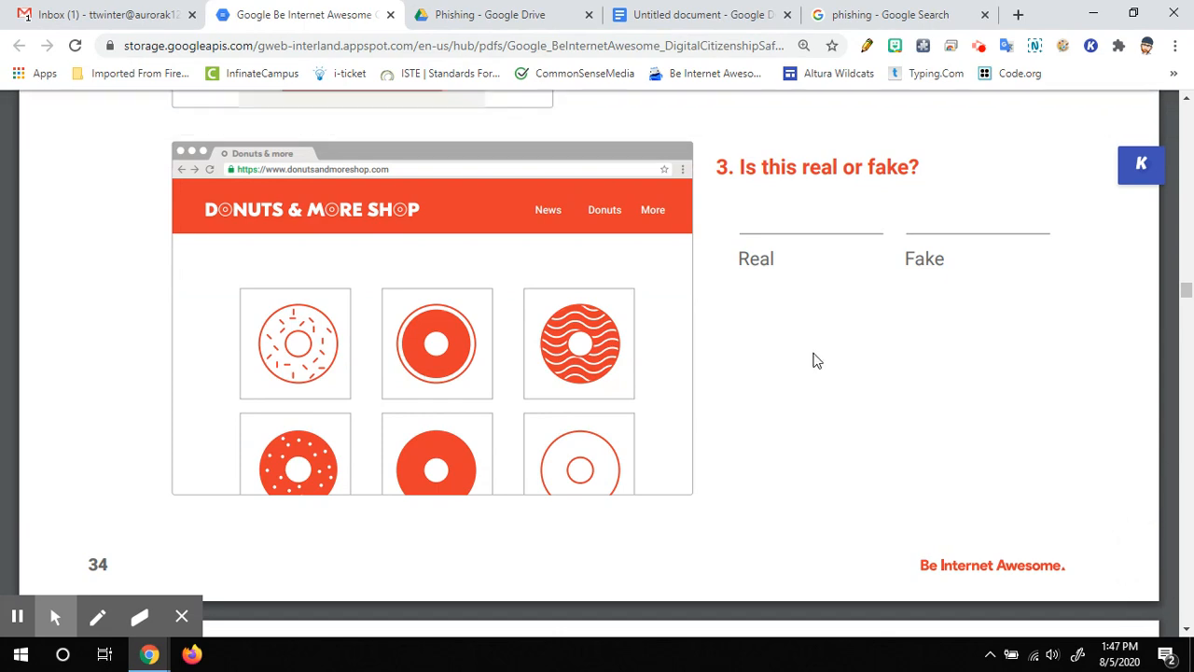
# Search Windows for "snipping" and open the Snipping Tool
pyautogui.click(20, 656)
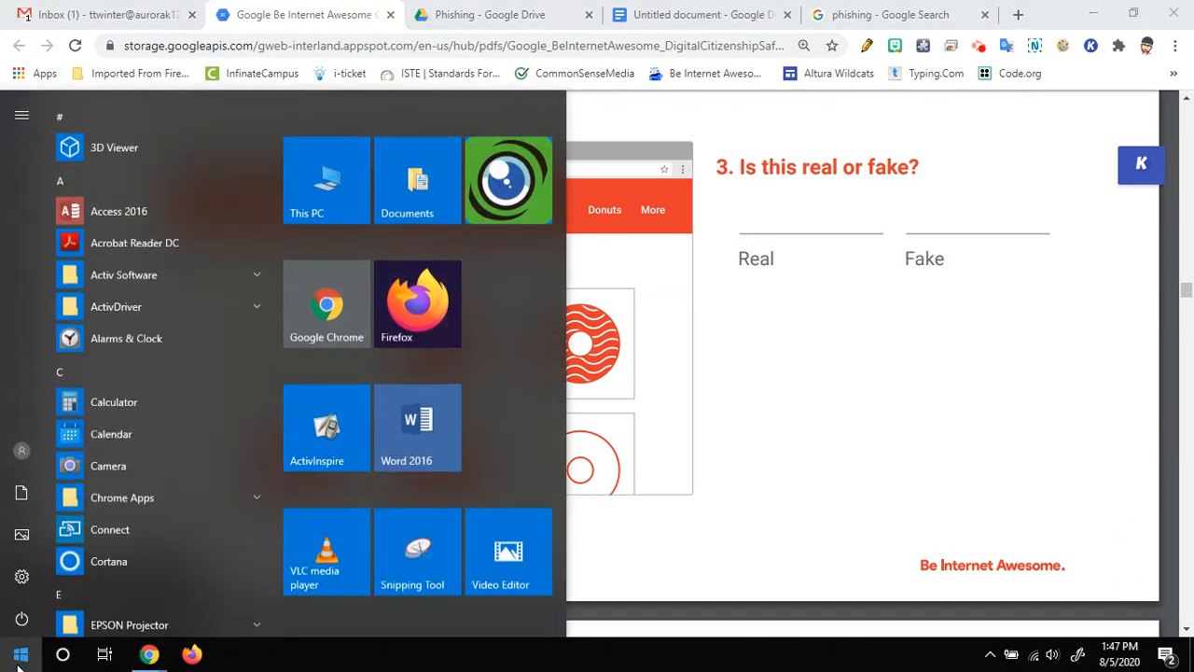
pyautogui.click(19, 656)
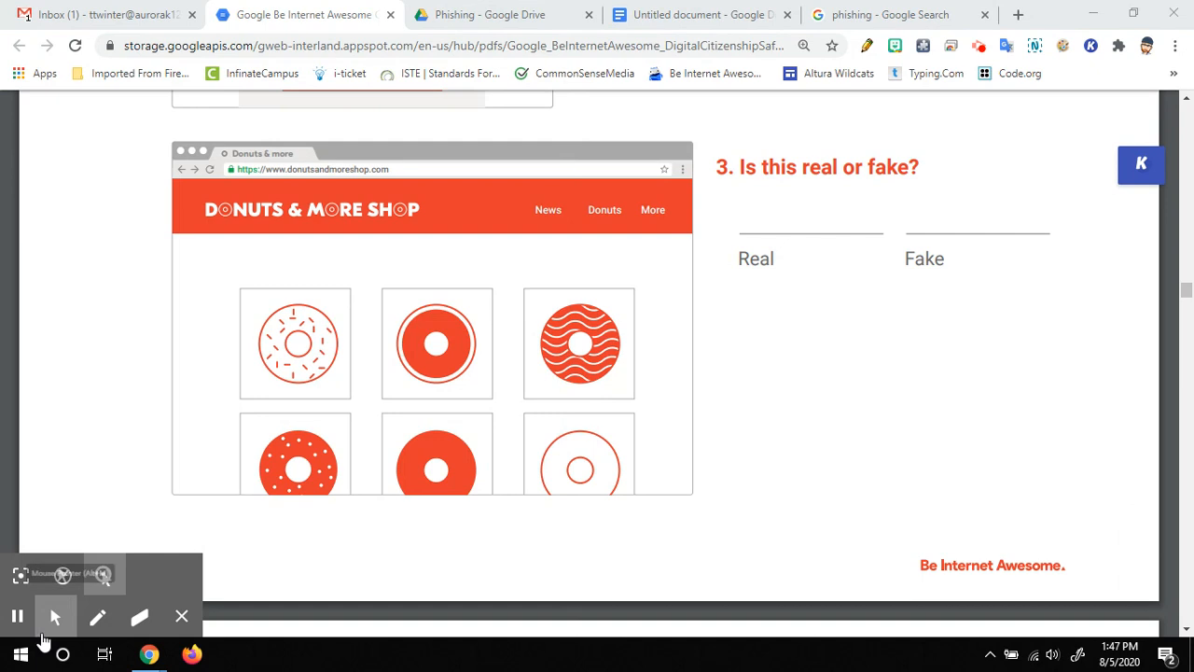
pyautogui.click(63, 656)
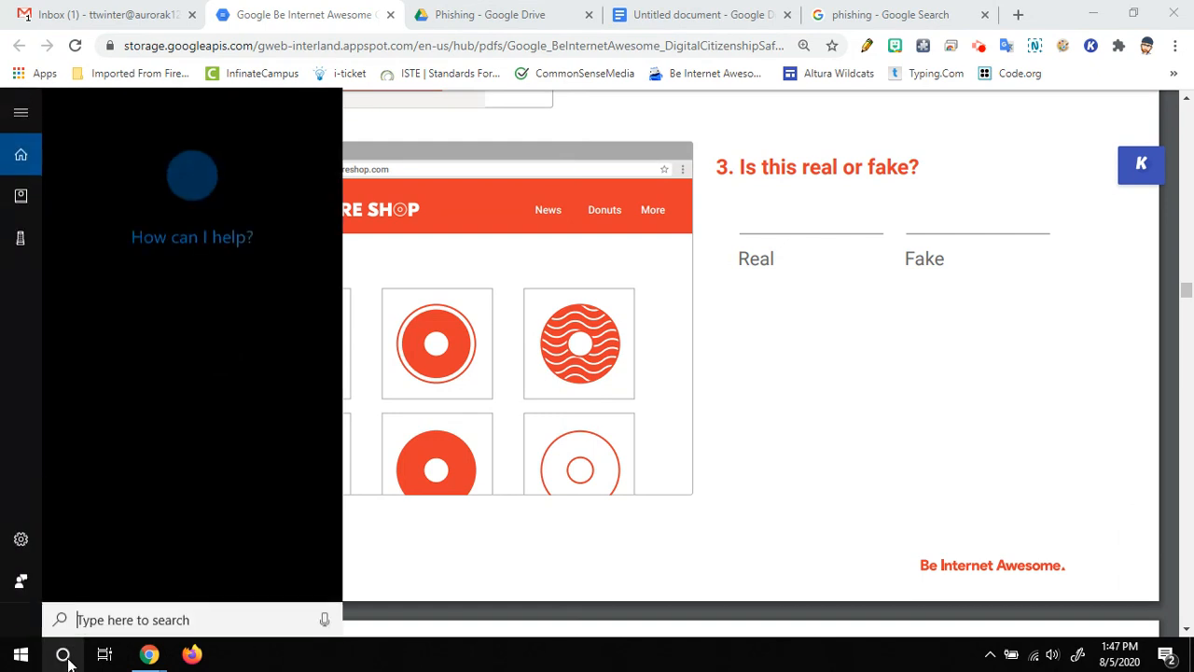
pyautogui.write('snipping')
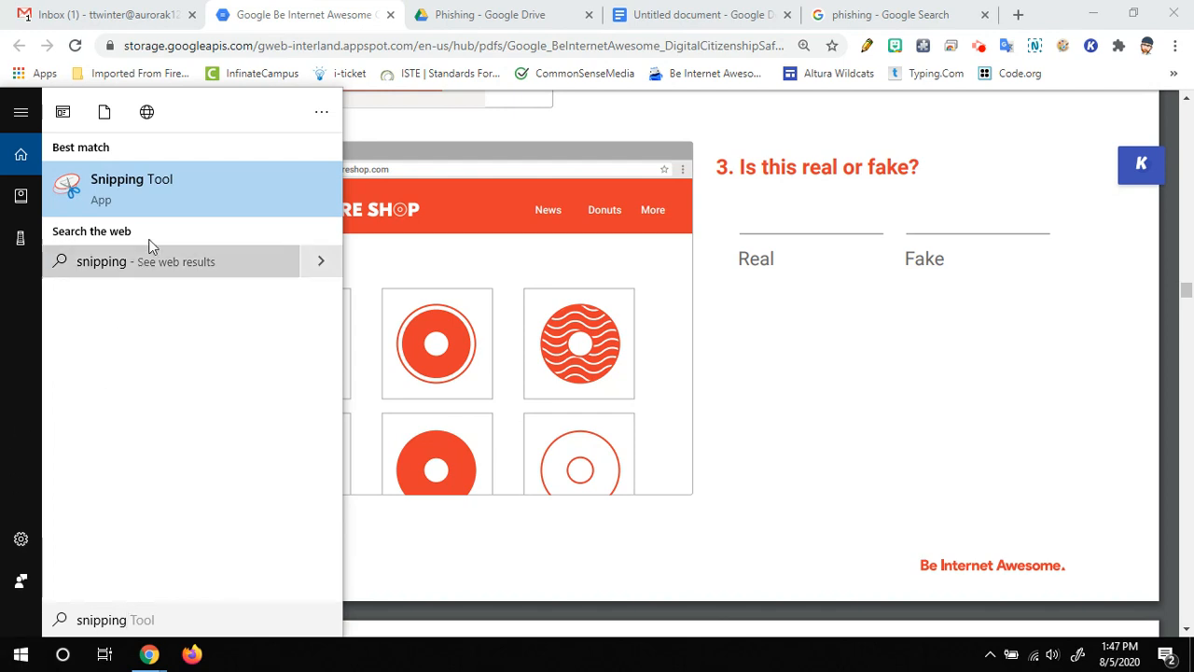
pyautogui.click(169, 191)
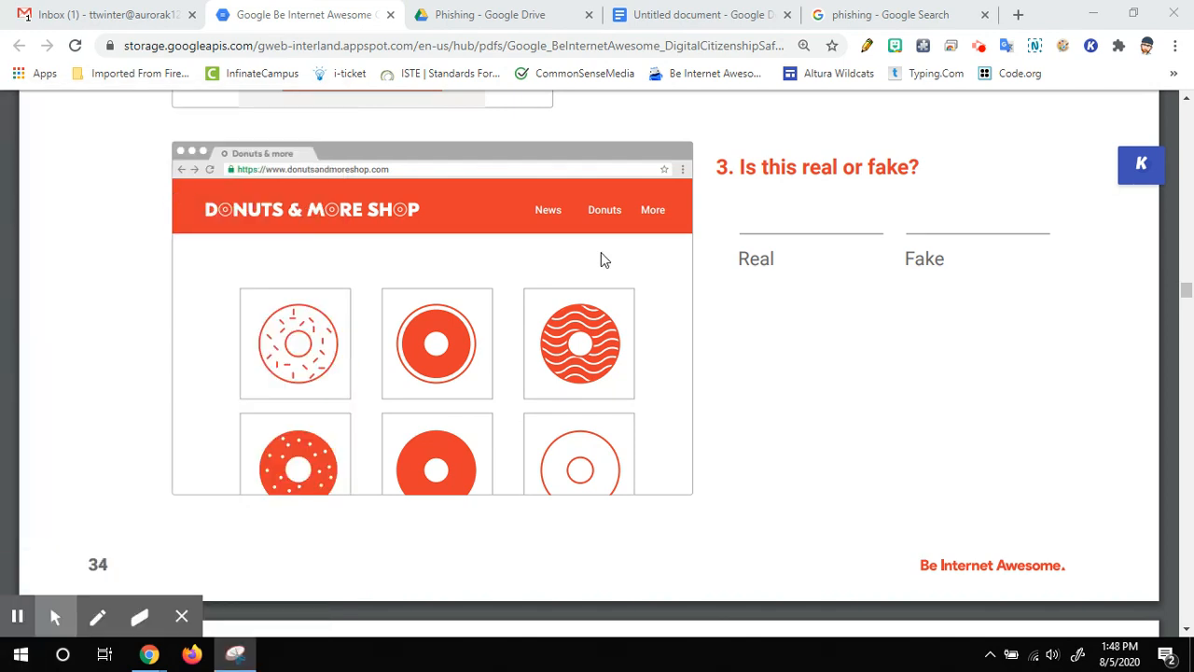
# Snip the whole Donuts & More Shop web page example from question 3 and copy the capture
pyautogui.moveTo(790, 440); pyautogui.dragTo(754, 98)
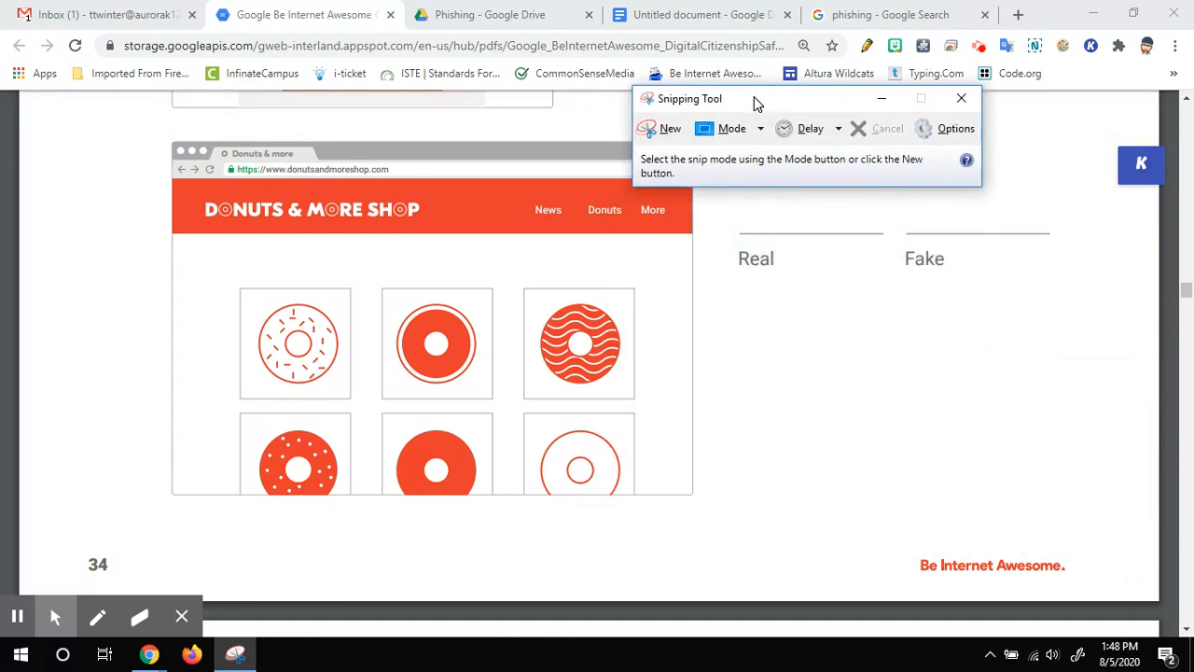
pyautogui.click(670, 129)
pyautogui.moveTo(164, 139); pyautogui.dragTo(701, 501)
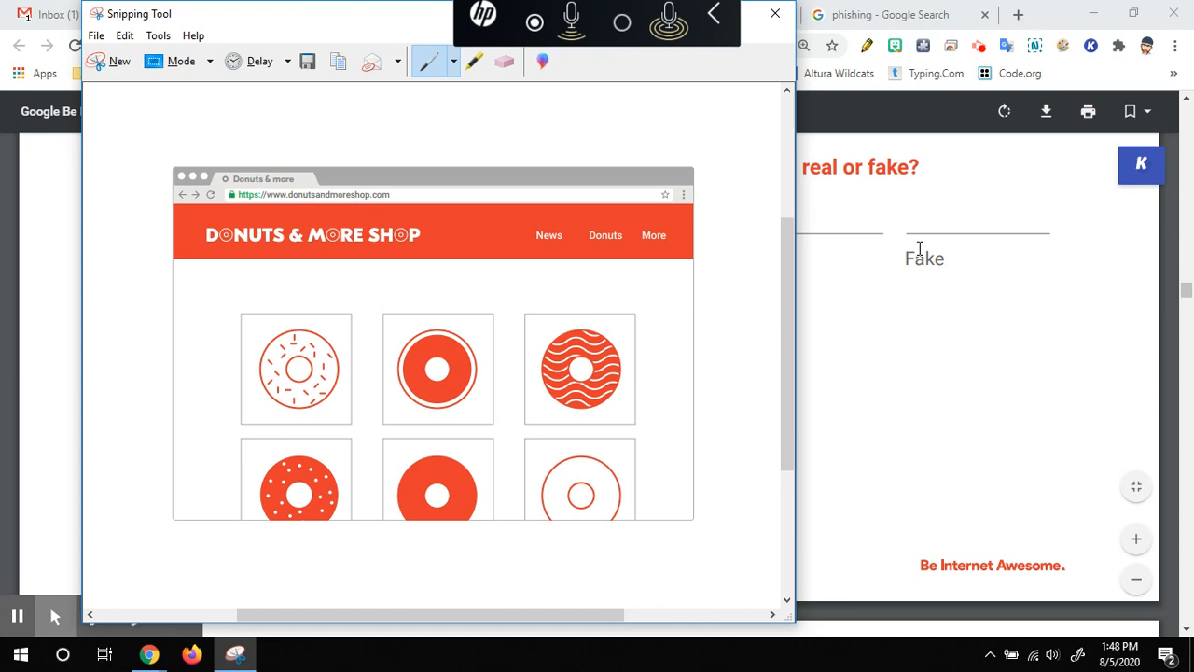
pyautogui.rightClick(509, 315)
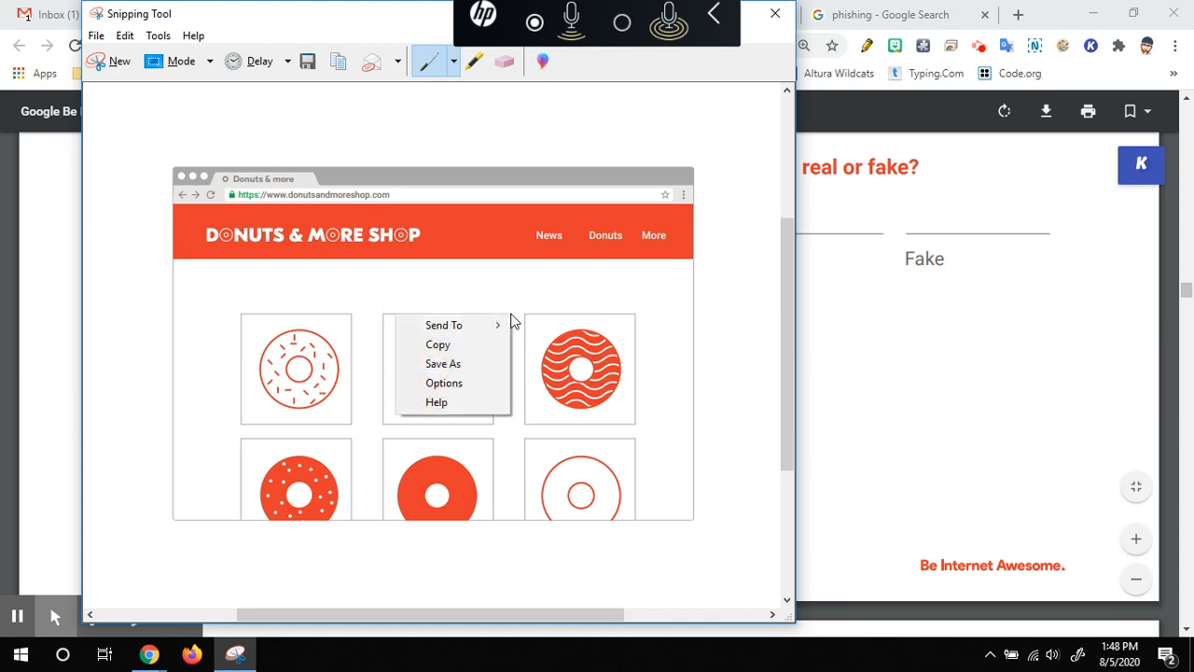
pyautogui.click(471, 344)
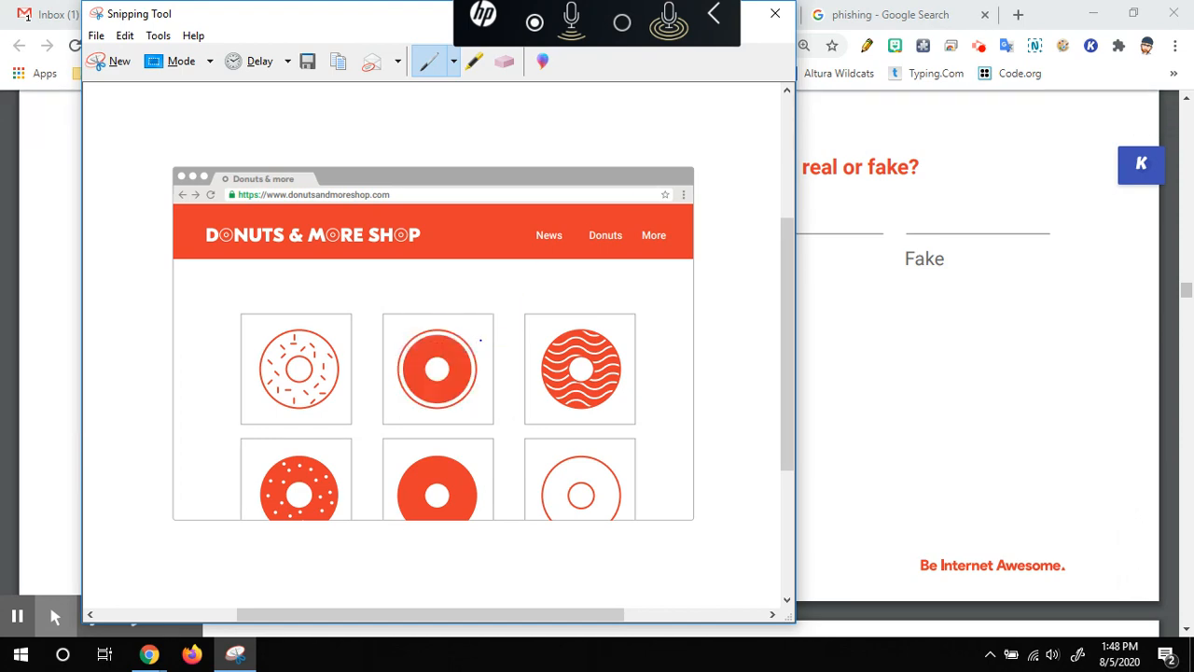
# Return to the document, paste the donut shop snip below the sentence frames and shrink it to about 5.5 inches wide
pyautogui.click(924, 19)
pyautogui.click(735, 28)
pyautogui.rightClick(336, 438)
pyautogui.click(379, 211)
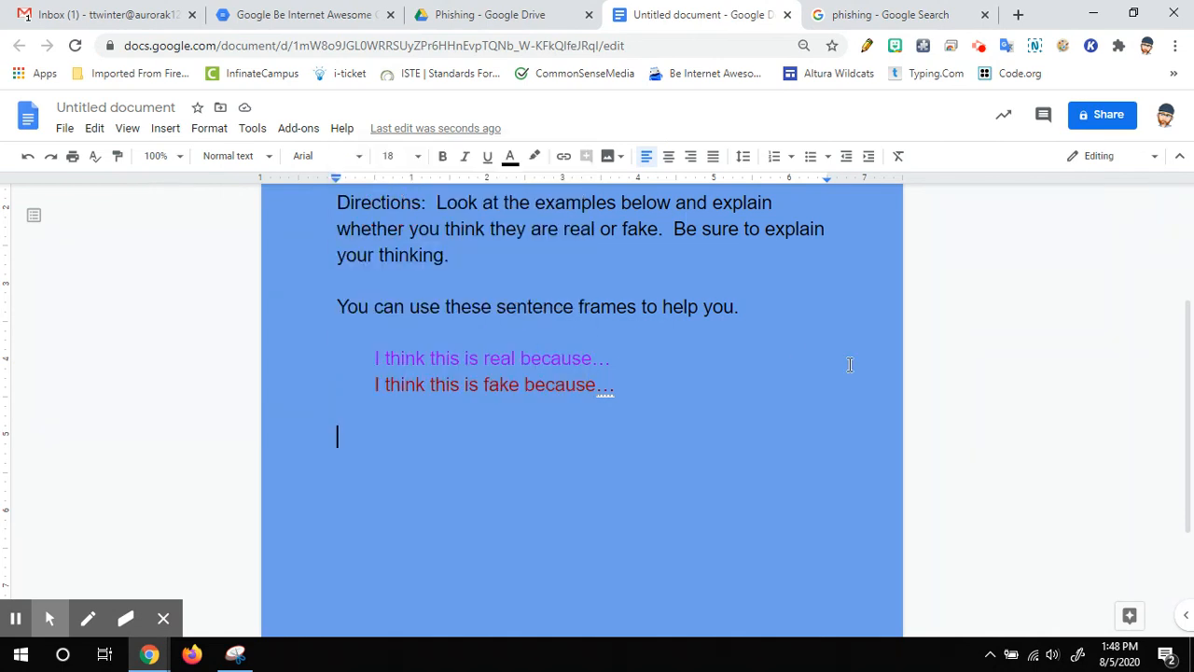
pyautogui.scroll(5, 869, 401)
pyautogui.scroll(-5, 869, 411)
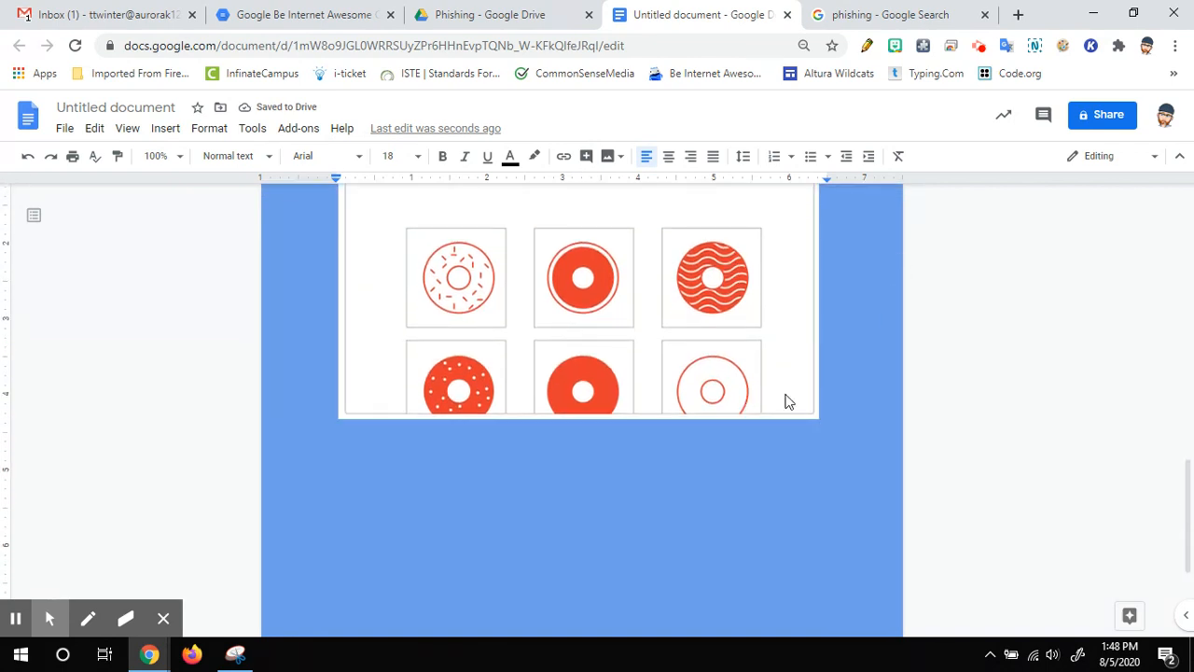
pyautogui.click(785, 402)
pyautogui.scroll(2, 810, 446)
pyautogui.moveTo(819, 549); pyautogui.dragTo(752, 489)
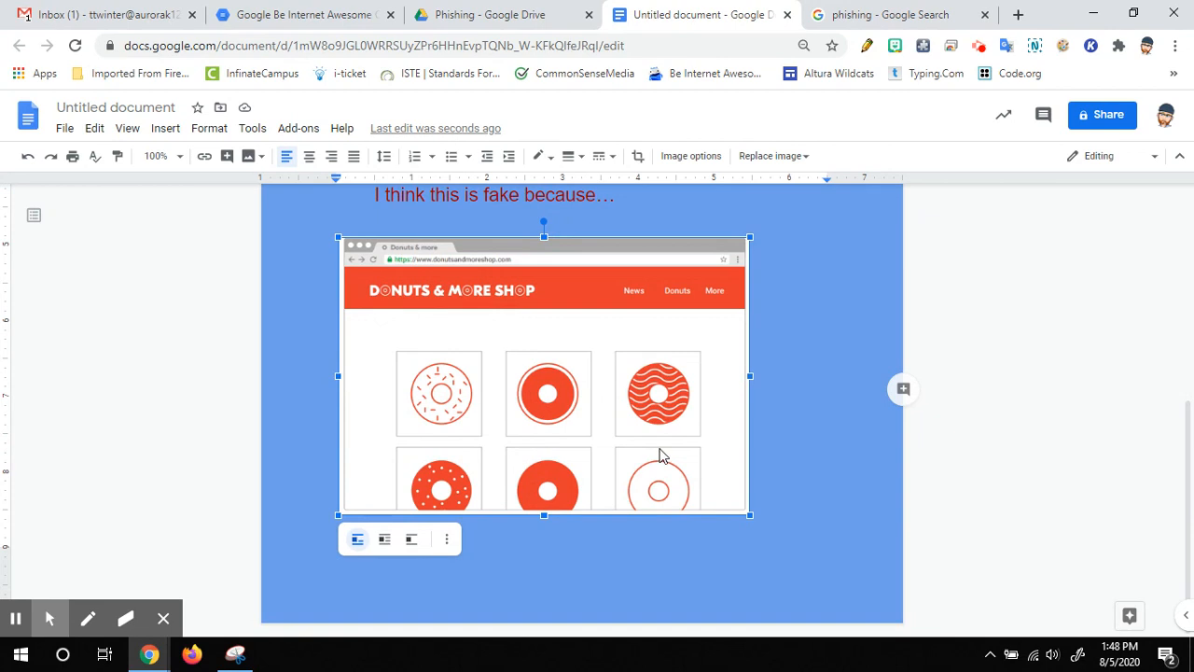
# Adjust the spacing above the donut shop picture so it starts on the next page
pyautogui.click(850, 448)
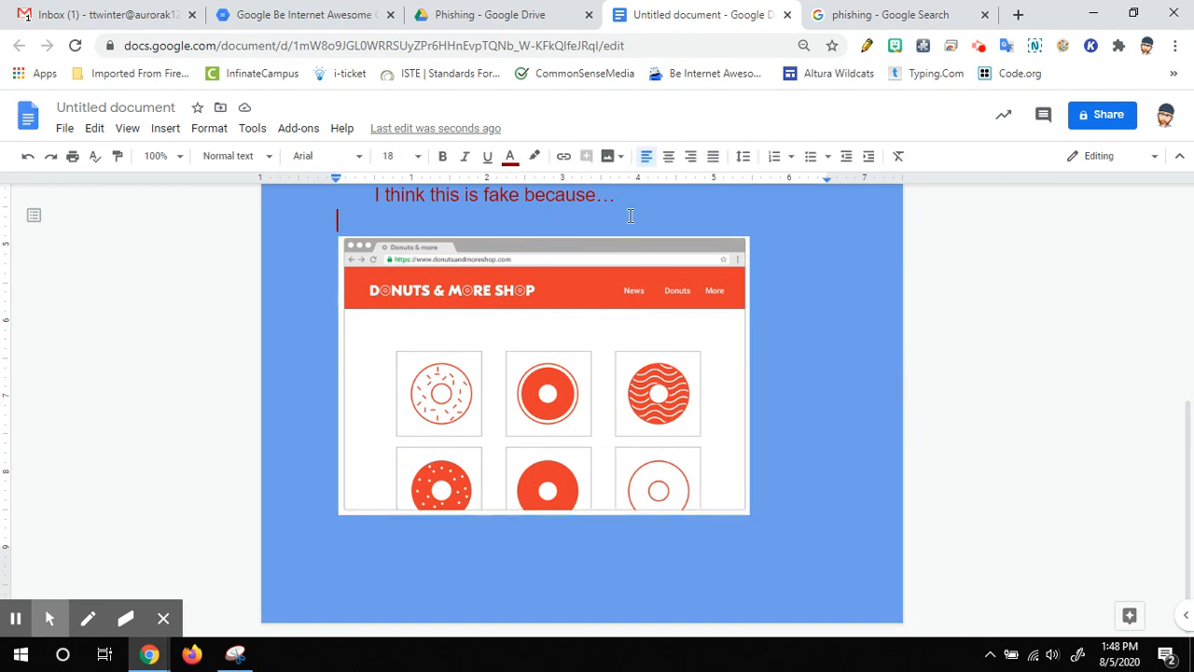
pyautogui.press('BackSpace')
pyautogui.scroll(-6, 653, 261)
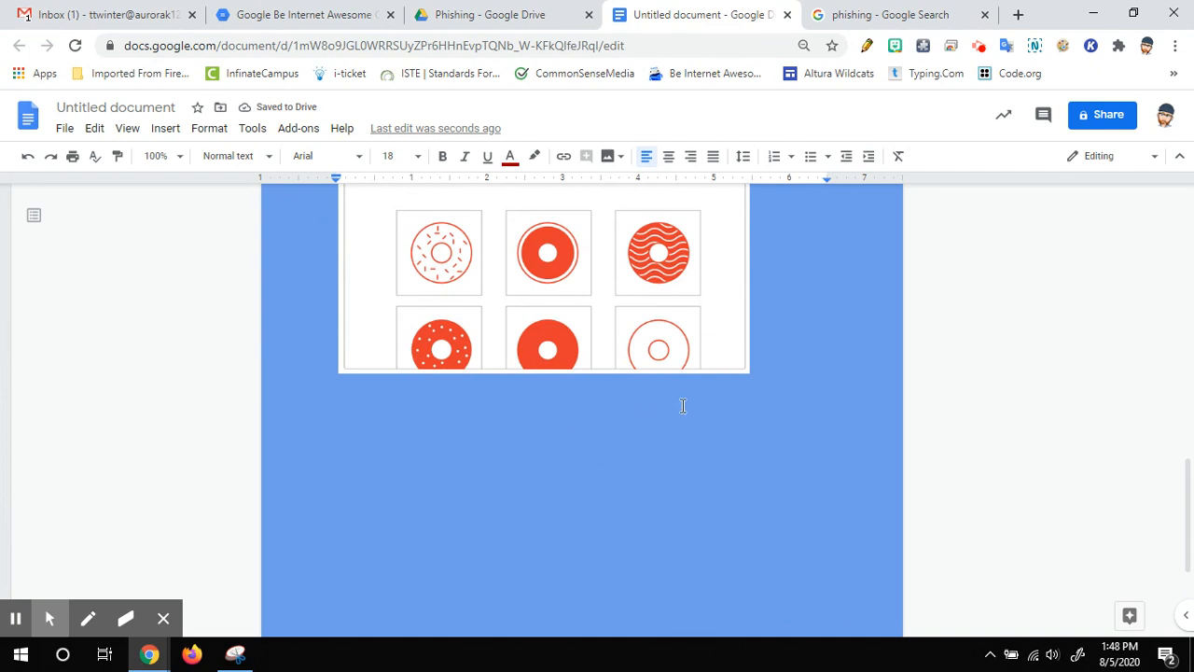
pyautogui.scroll(2, 683, 405)
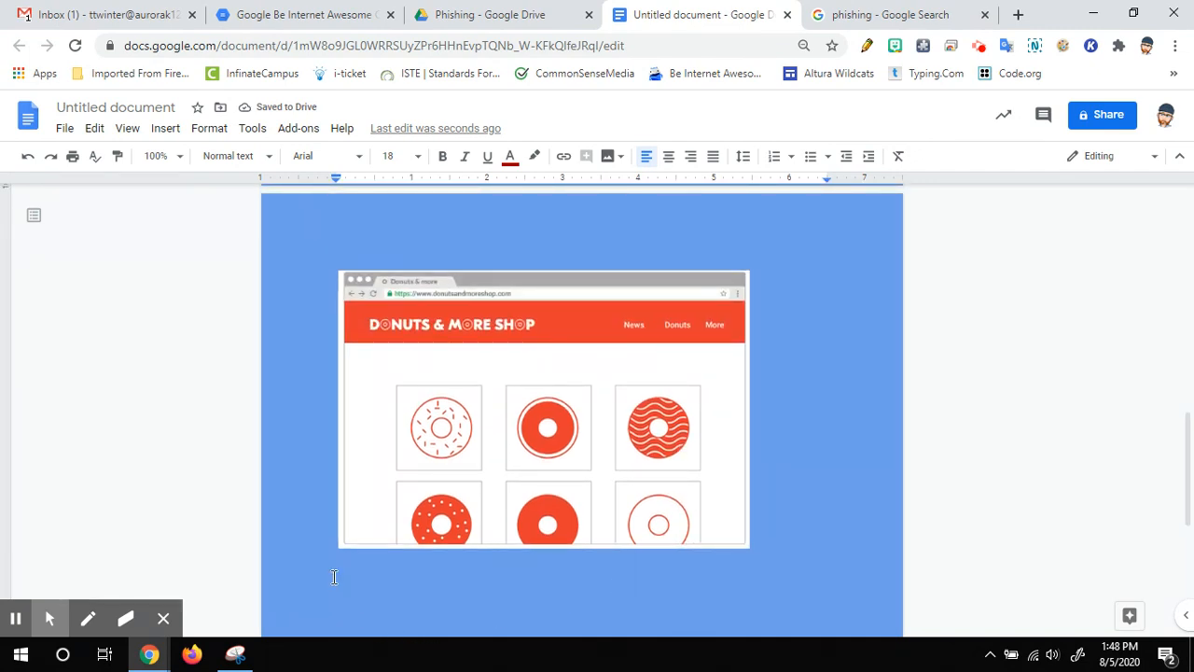
# Add a blank line below the donut shop picture for the student answer area
pyautogui.click(441, 569)
pyautogui.click(482, 577)
pyautogui.click(482, 579)
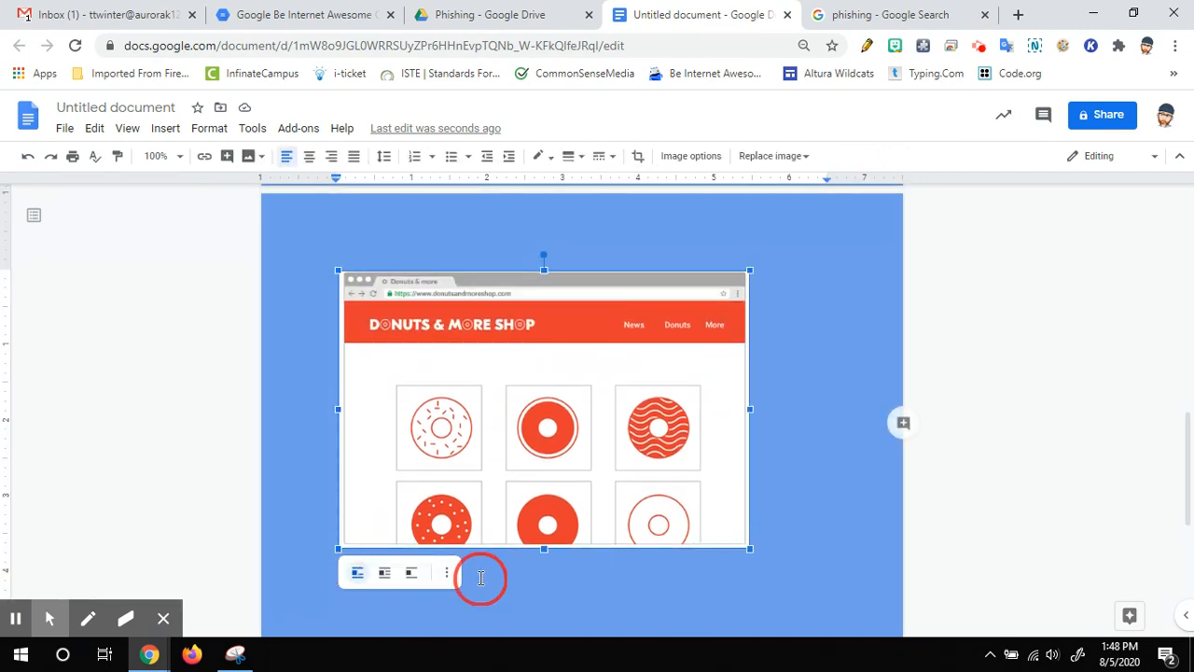
pyautogui.click(814, 521)
pyautogui.press('Return')
pyautogui.scroll(-1, 818, 522)
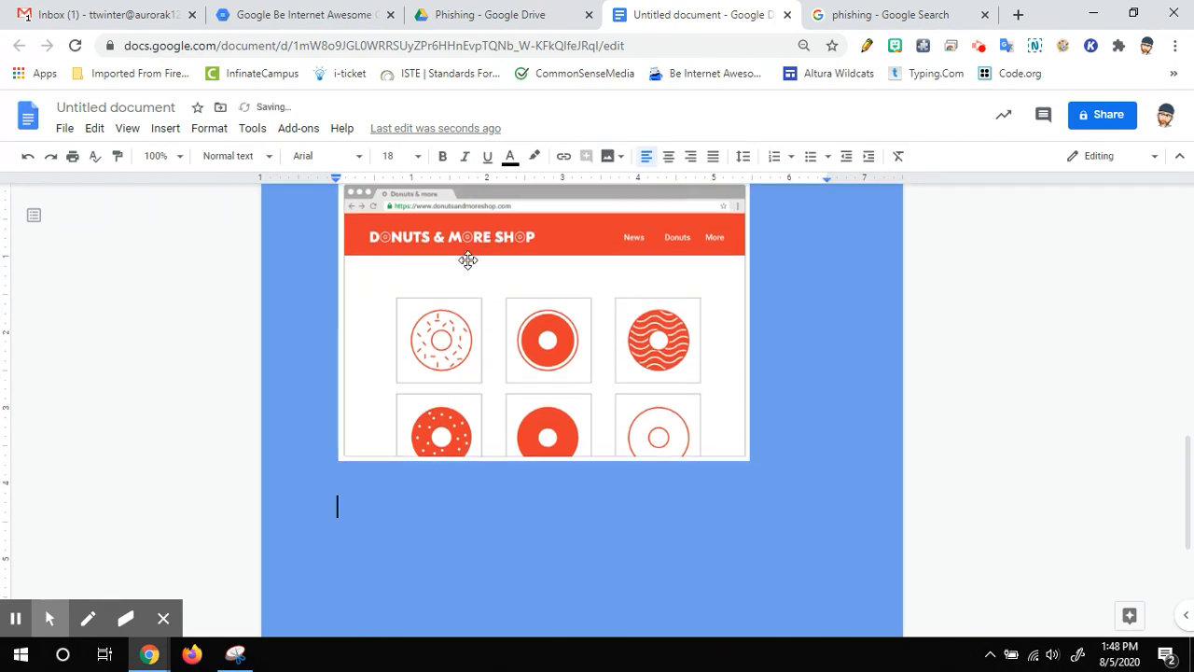
# Insert a 1 x 1 table below the donut shop picture as the student answer box
pyautogui.click(162, 131)
pyautogui.moveTo(205, 187)
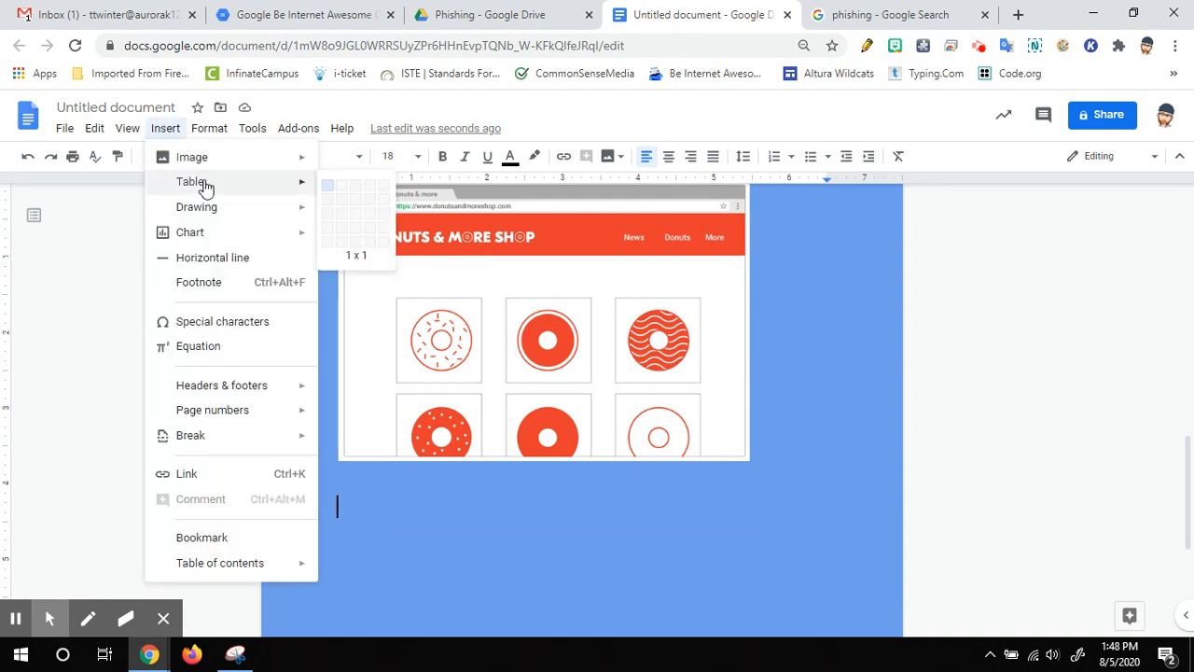
pyautogui.click(327, 192)
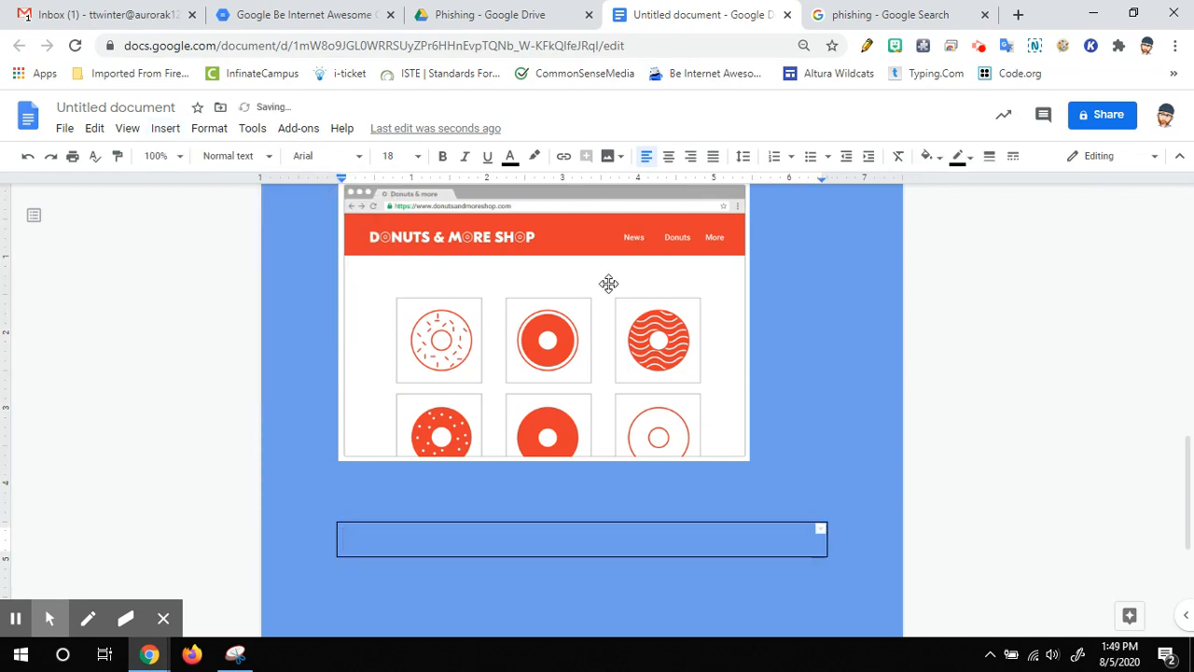
# Fill the answer box with a white cell background and stretch it to about 2 inches tall
pyautogui.rightClick(385, 549)
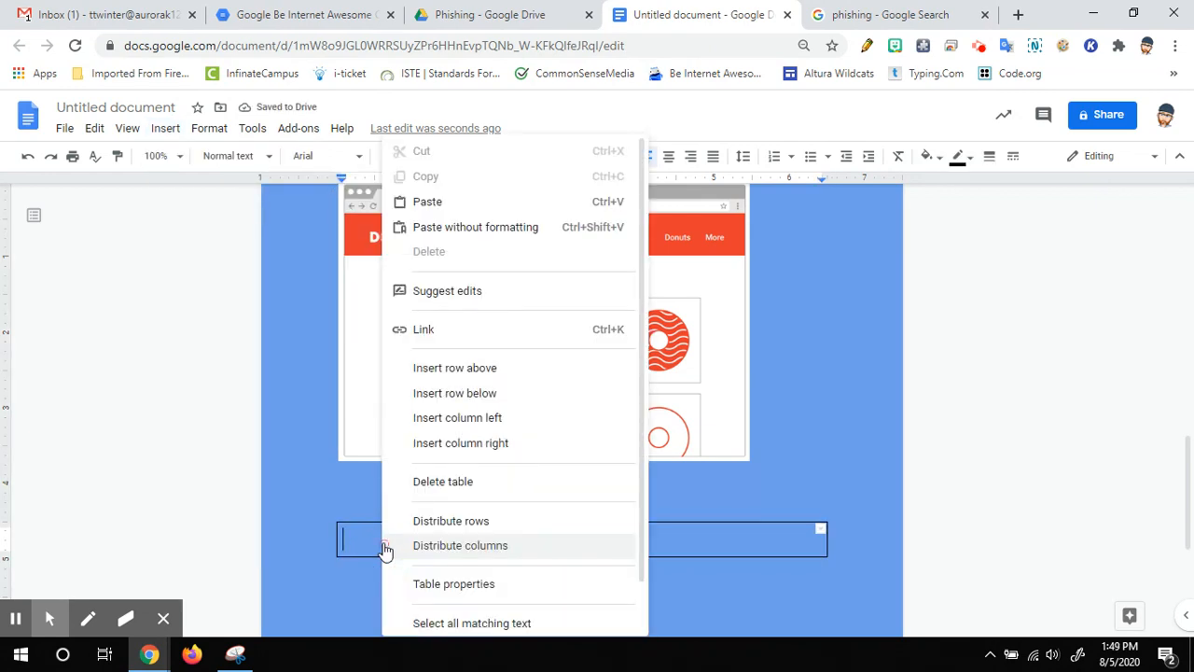
pyautogui.click(453, 587)
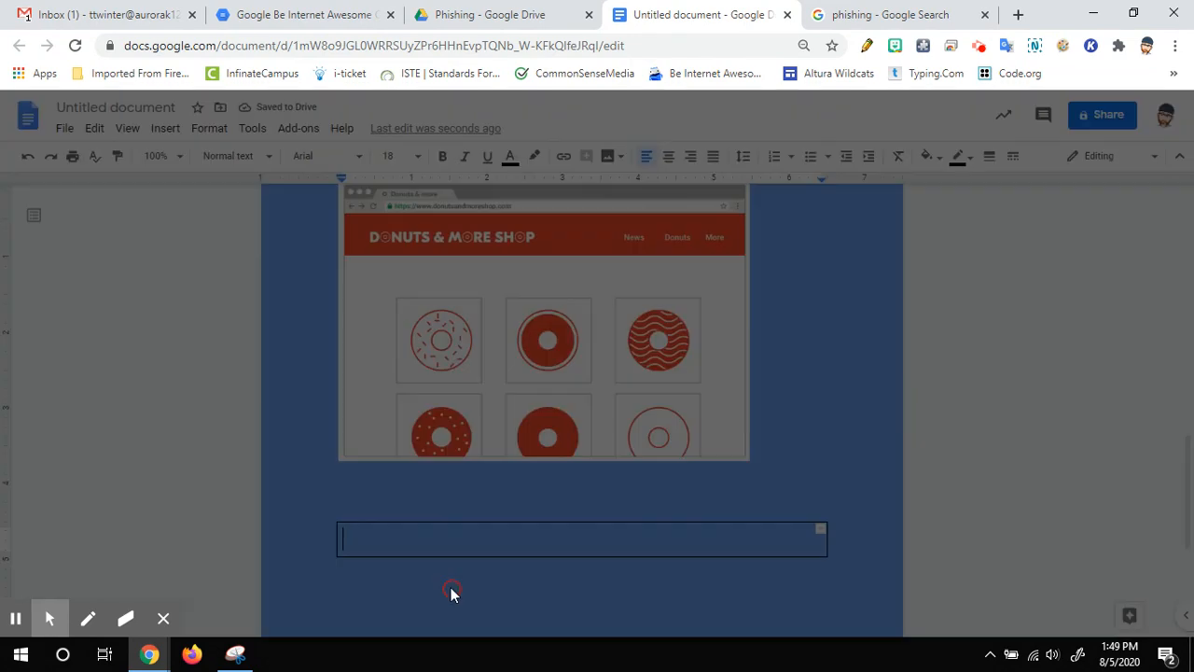
pyautogui.click(454, 343)
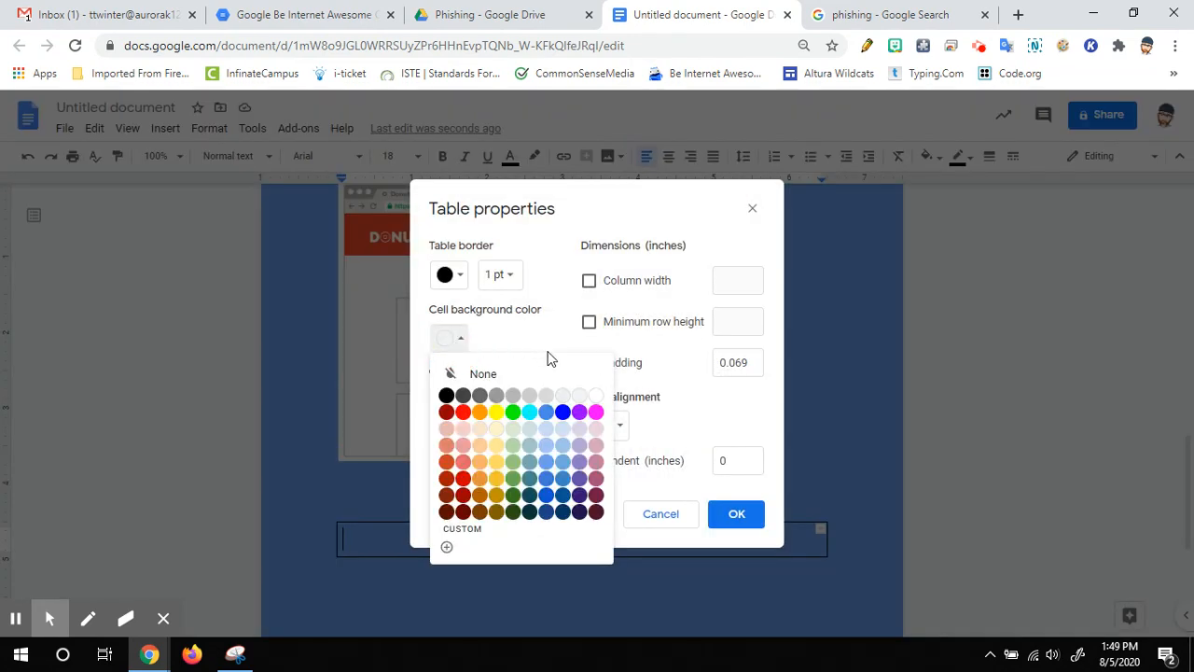
pyautogui.click(594, 399)
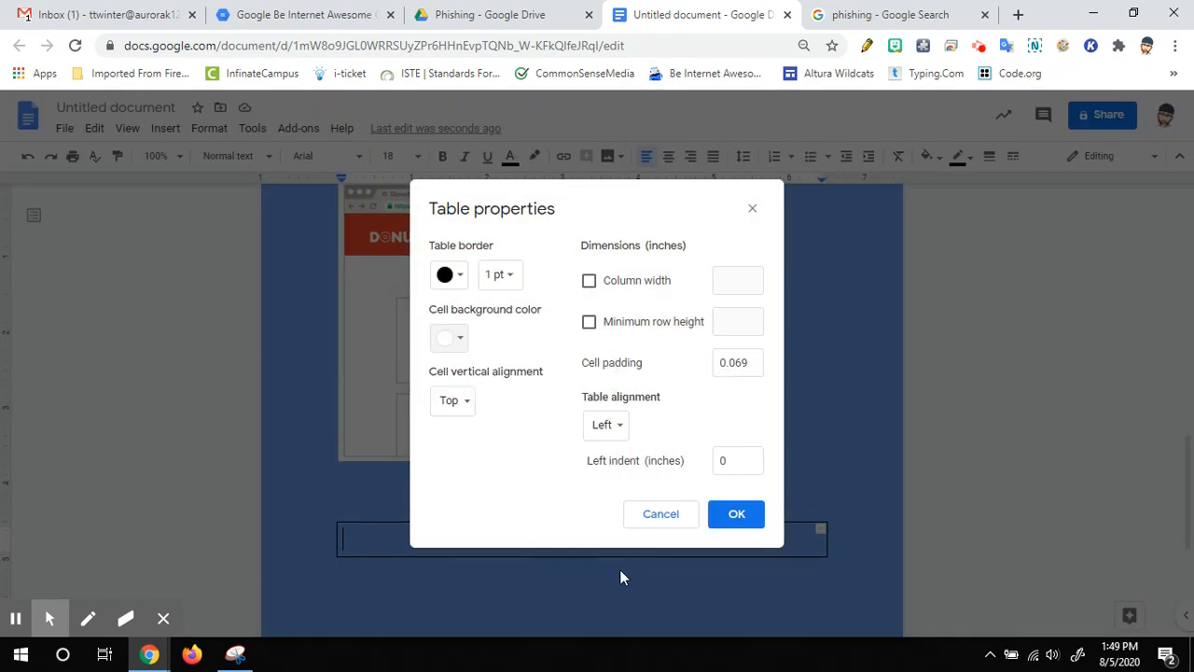
pyautogui.click(734, 518)
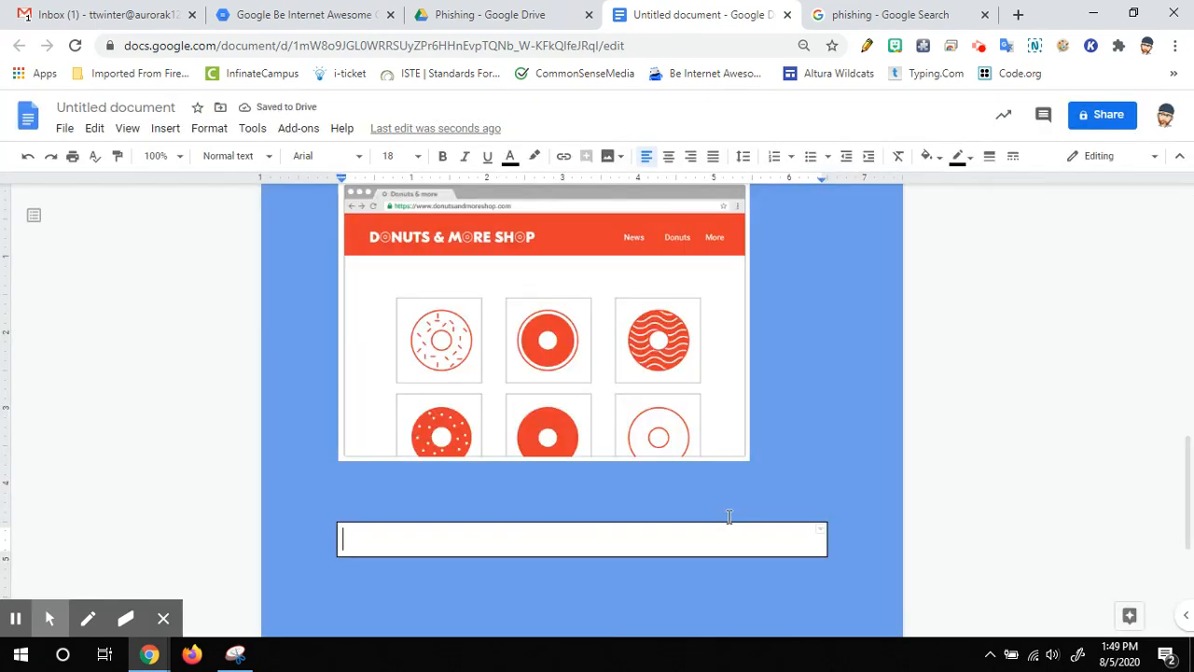
pyautogui.scroll(-1, 728, 514)
pyautogui.moveTo(571, 467); pyautogui.dragTo(579, 595)
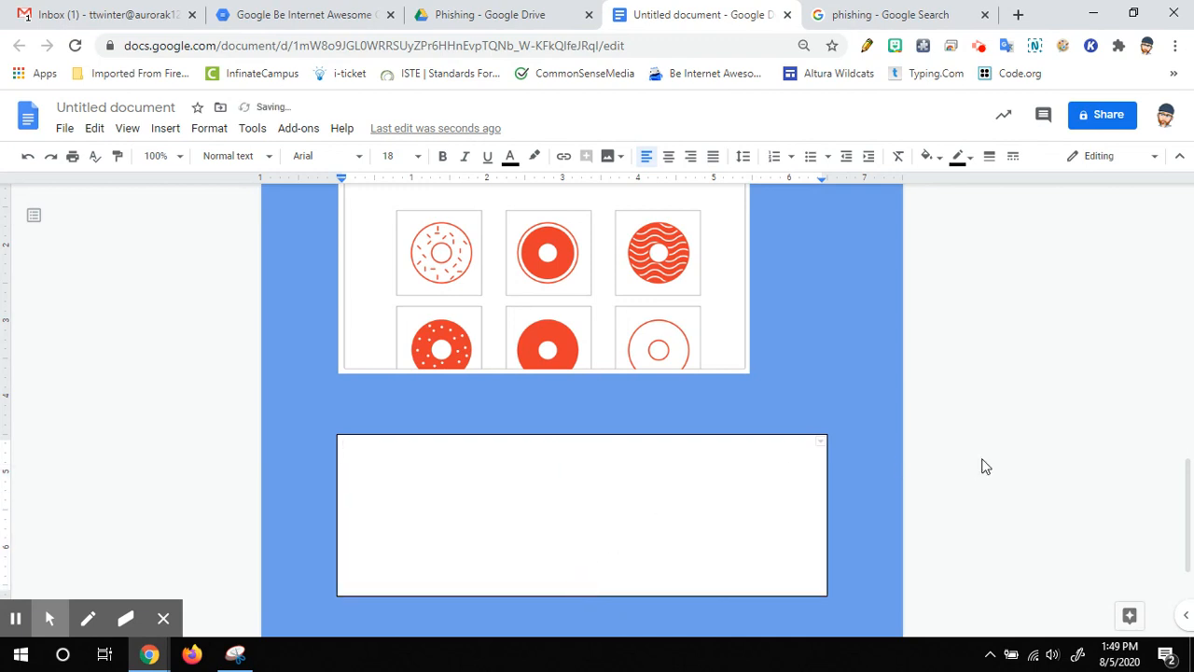
# Move the donut shop picture directly below the sentence frames, shrink it to about 4 inches wide and center it
pyautogui.scroll(15, 887, 476)
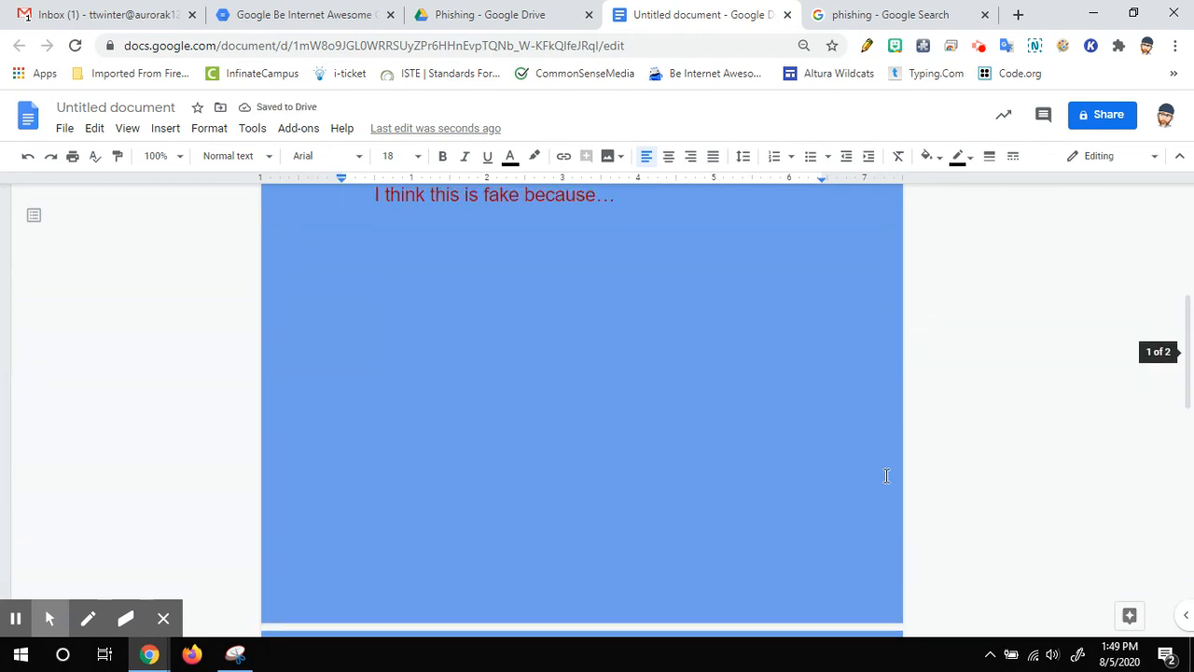
pyautogui.scroll(-10, 886, 476)
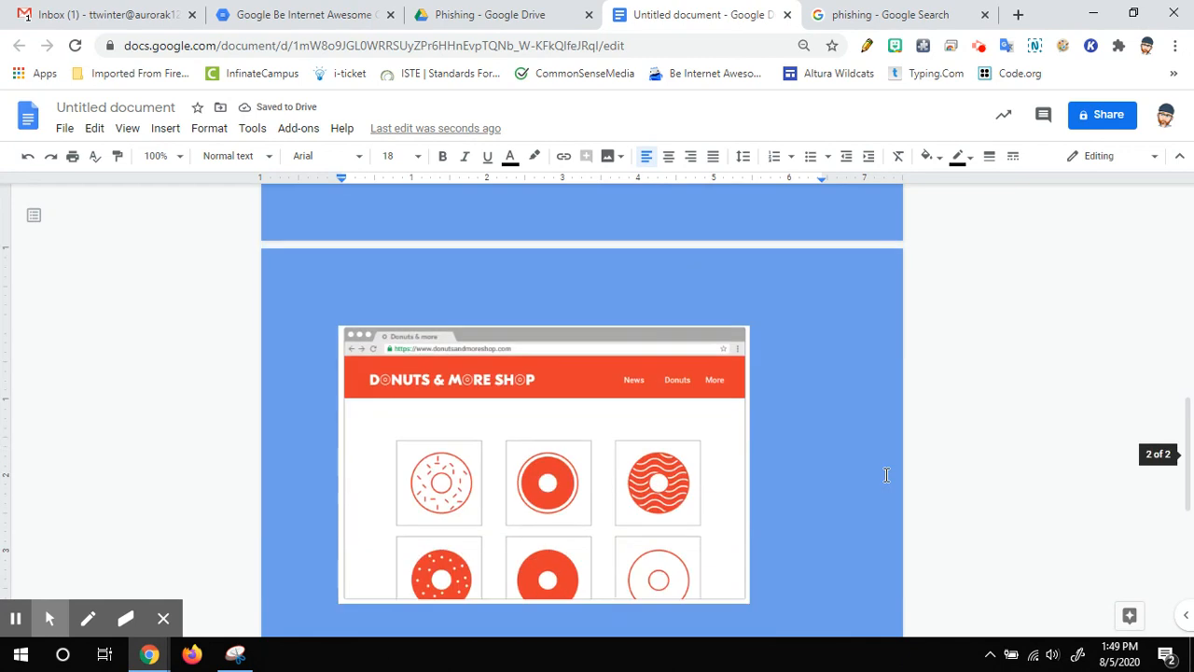
pyautogui.moveTo(603, 469); pyautogui.dragTo(567, 444)
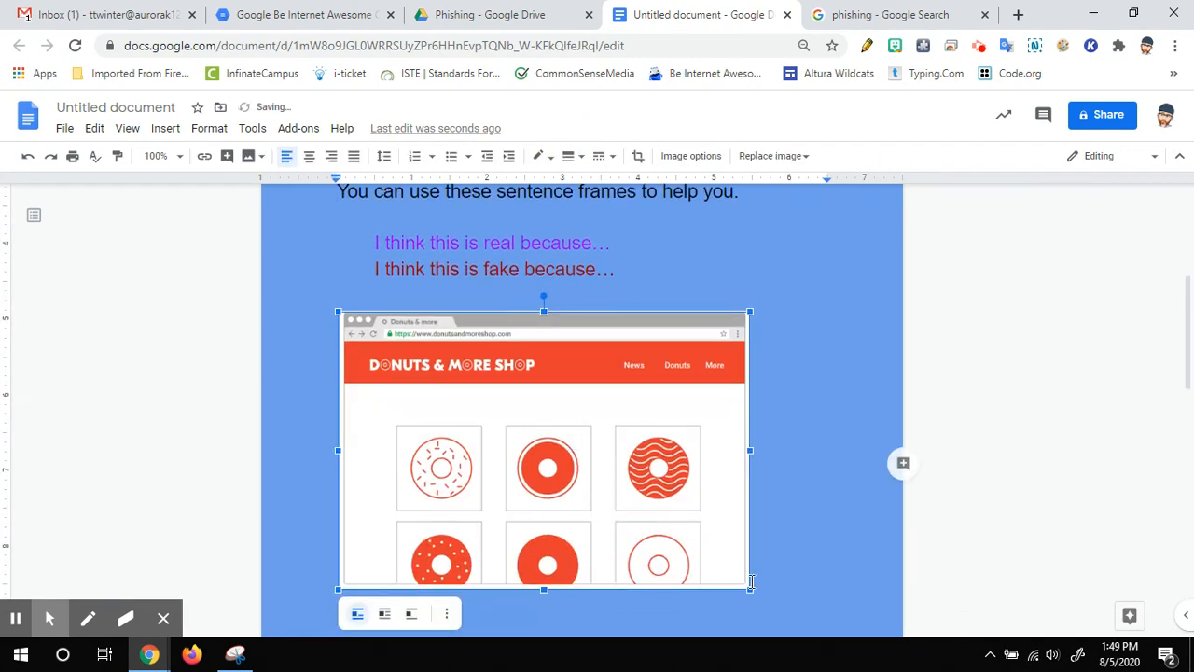
pyautogui.moveTo(749, 587); pyautogui.dragTo(647, 517)
pyautogui.click(309, 156)
pyautogui.scroll(-3, 854, 443)
pyautogui.scroll(5, 861, 434)
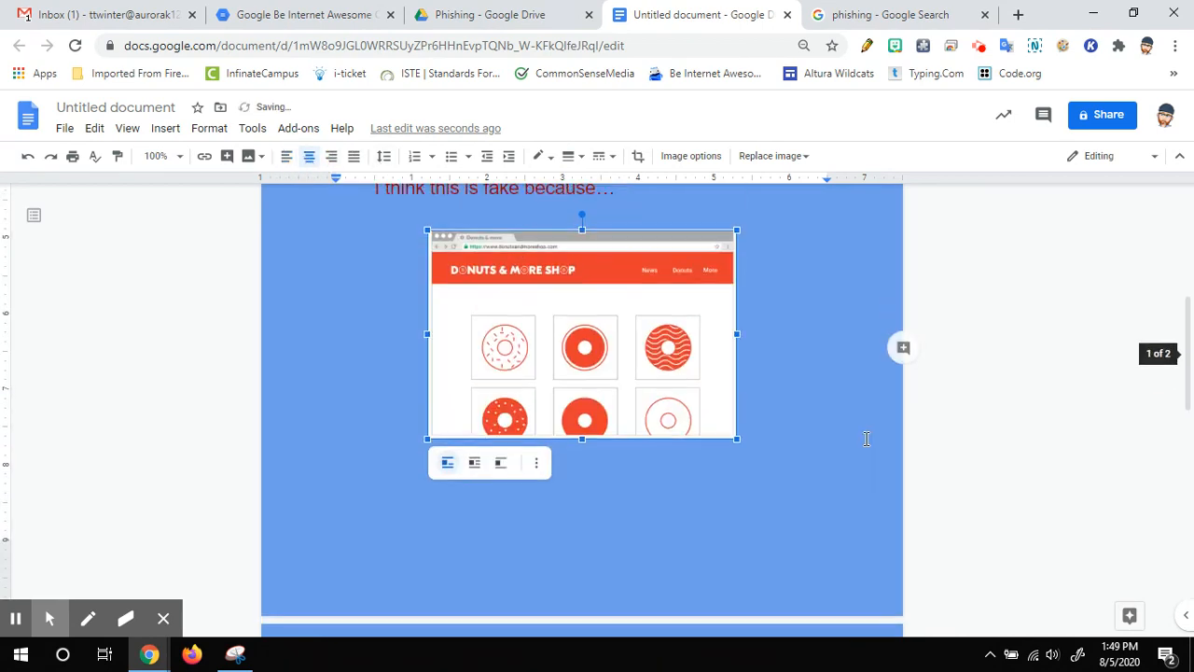
# Set all four page margins of the document to 0.5 inch
pyautogui.click(65, 130)
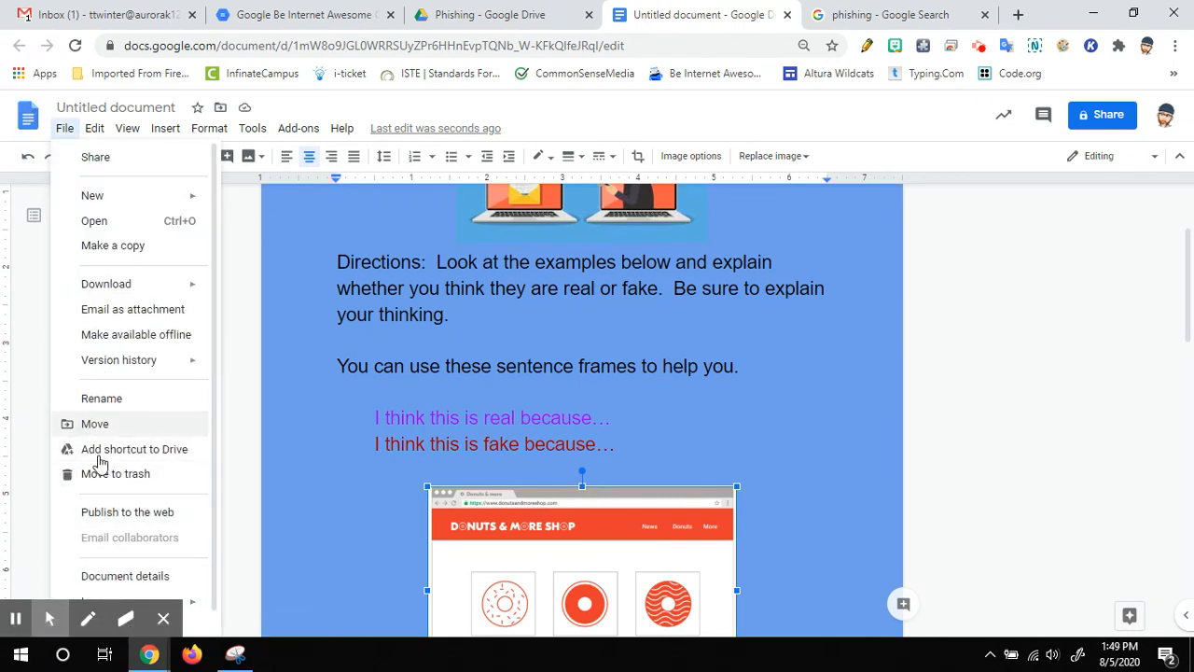
pyautogui.click(64, 129)
pyautogui.click(64, 130)
pyautogui.scroll(-1, 94, 261)
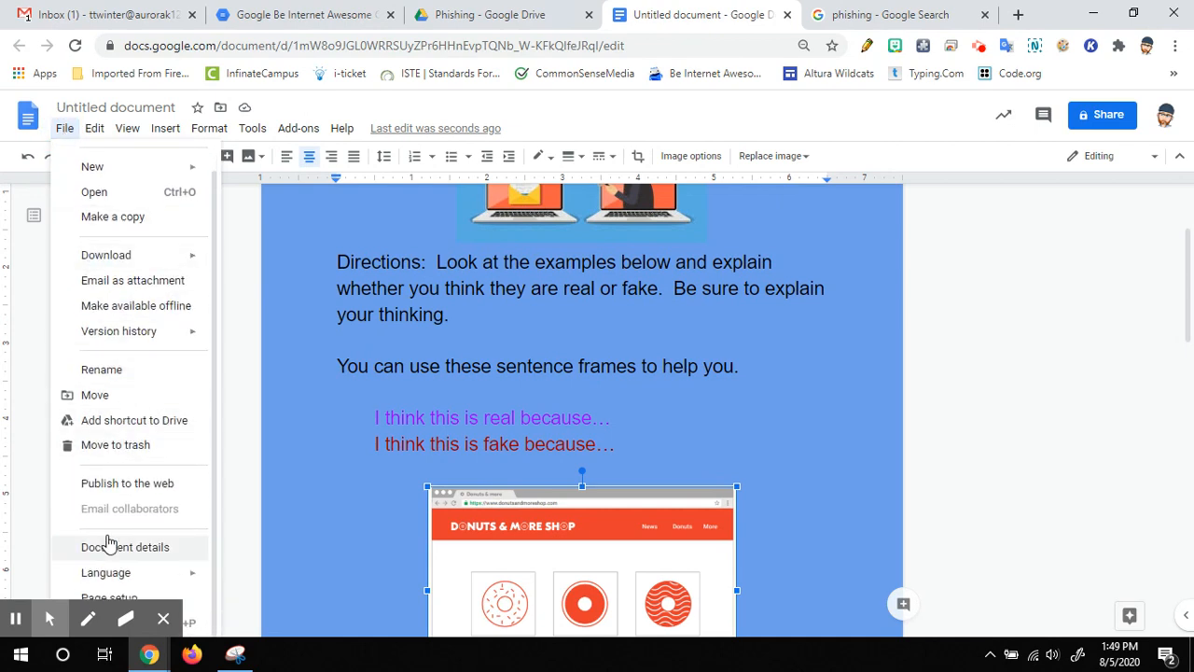
pyautogui.click(124, 598)
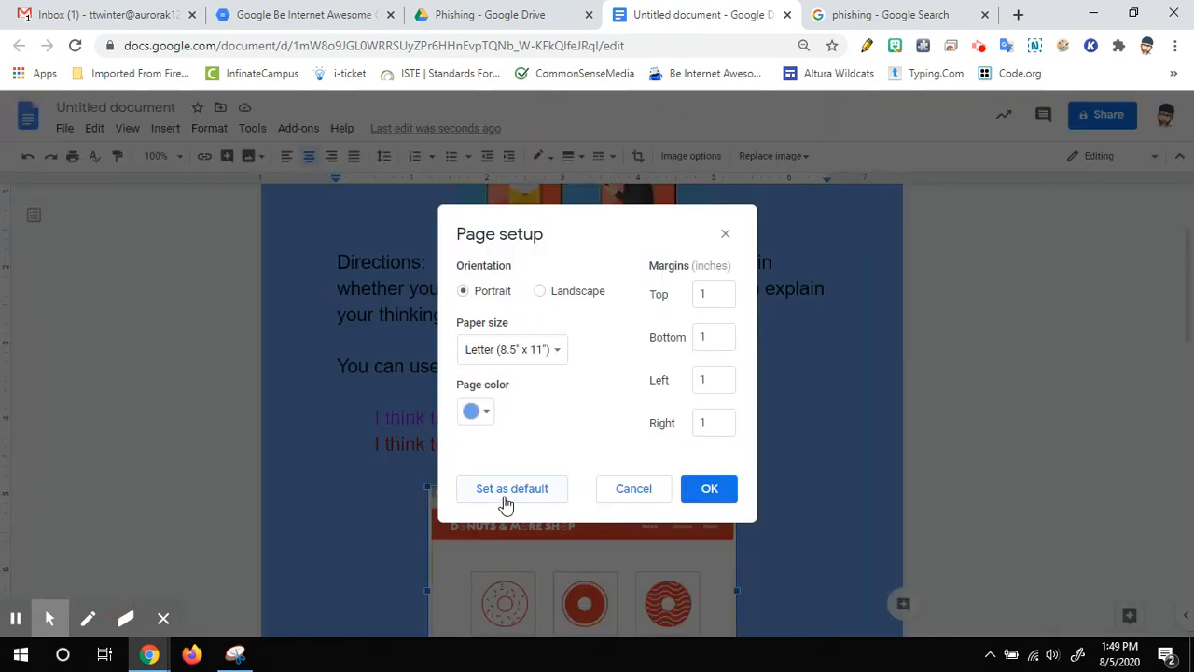
pyautogui.click(723, 296)
pyautogui.click(660, 344)
pyautogui.click(678, 385)
pyautogui.click(708, 425)
pyautogui.click(709, 489)
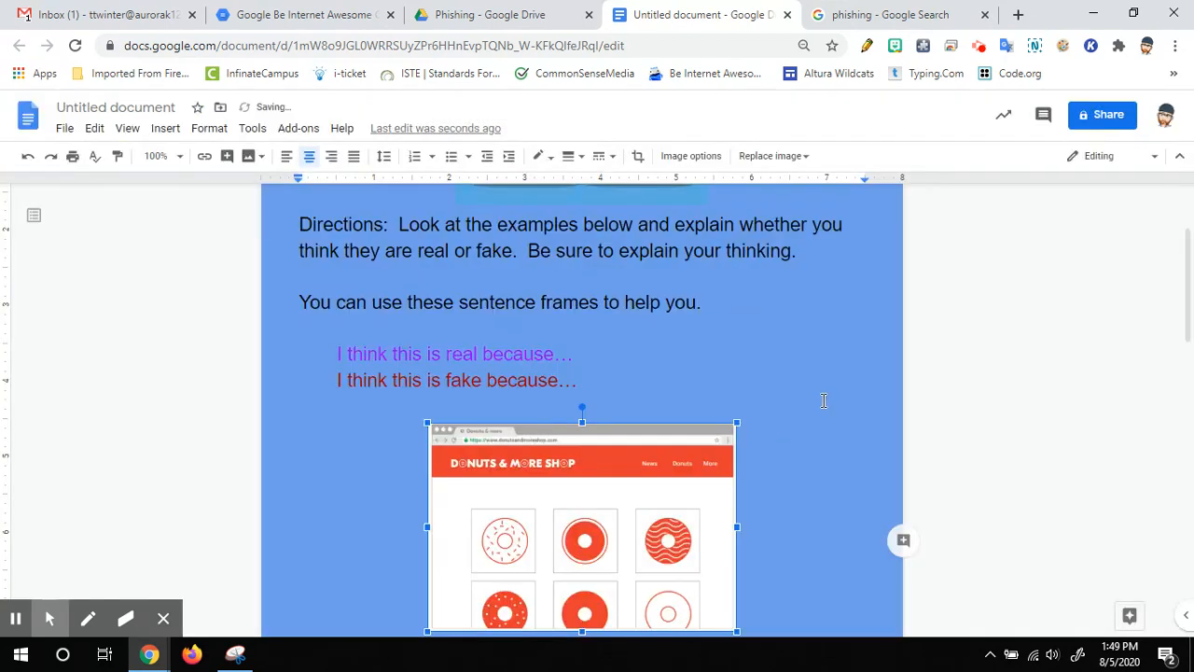
# Shorten the answer box to about 1.5 inches tall and remove the extra blank space between it and the donut shop picture
pyautogui.scroll(-5, 824, 400)
pyautogui.scroll(-1, 739, 470)
pyautogui.moveTo(604, 556); pyautogui.dragTo(613, 510)
pyautogui.click(397, 323)
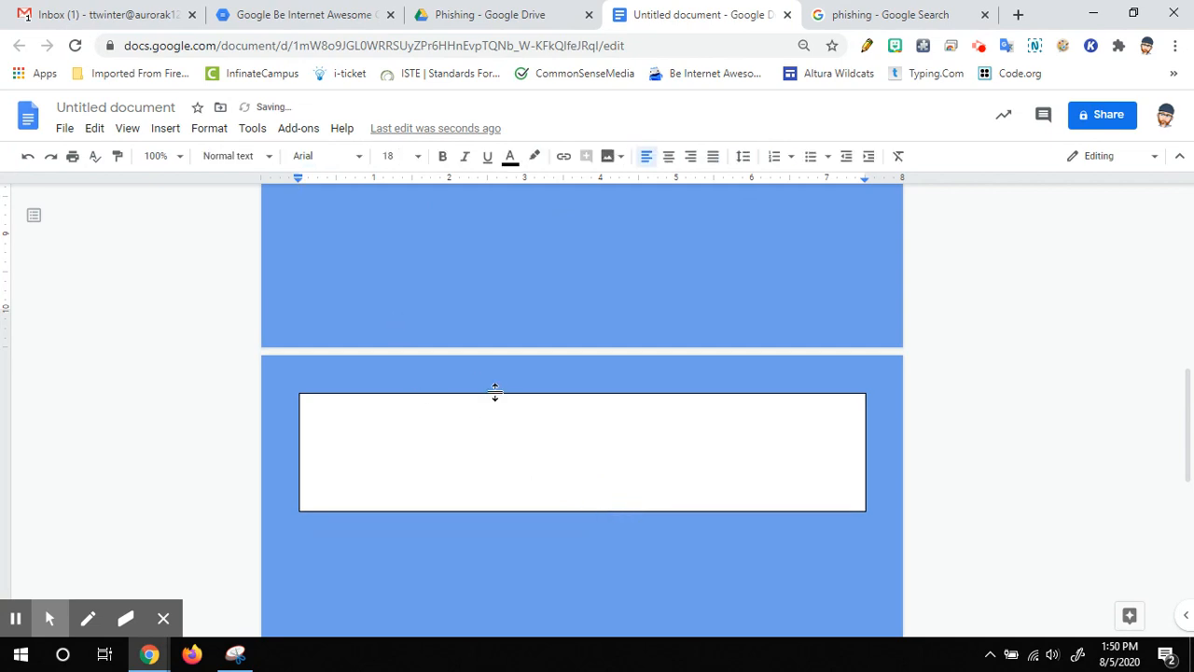
pyautogui.scroll(-2, 507, 395)
pyautogui.scroll(5, 514, 400)
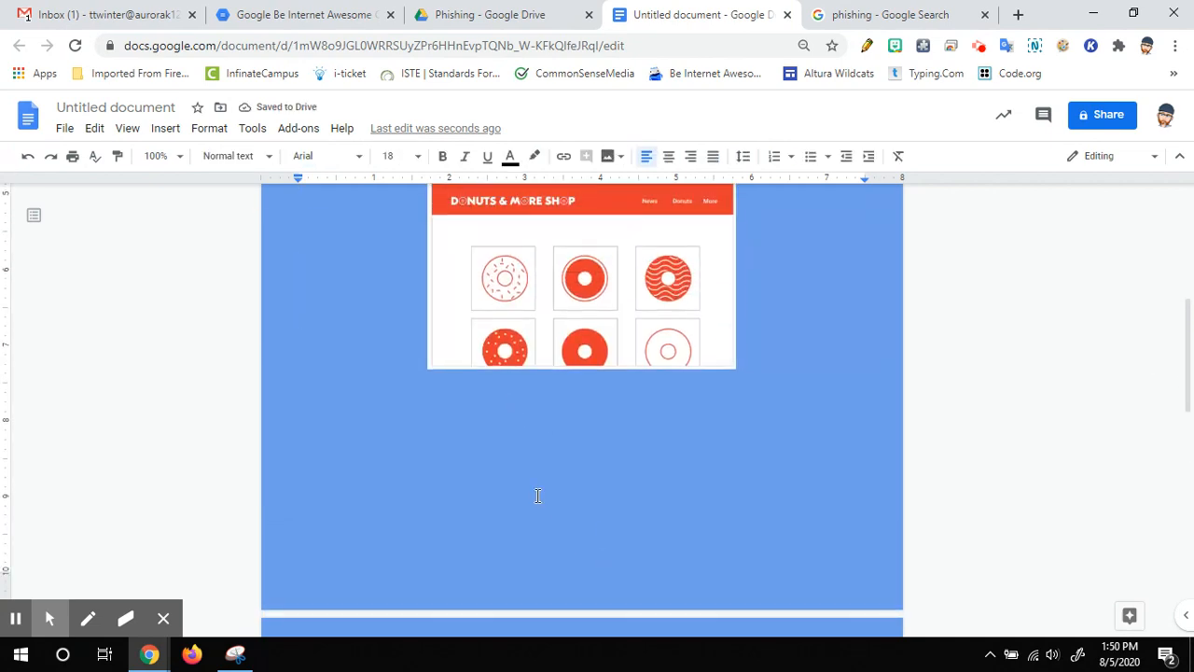
pyautogui.press('BackSpace')
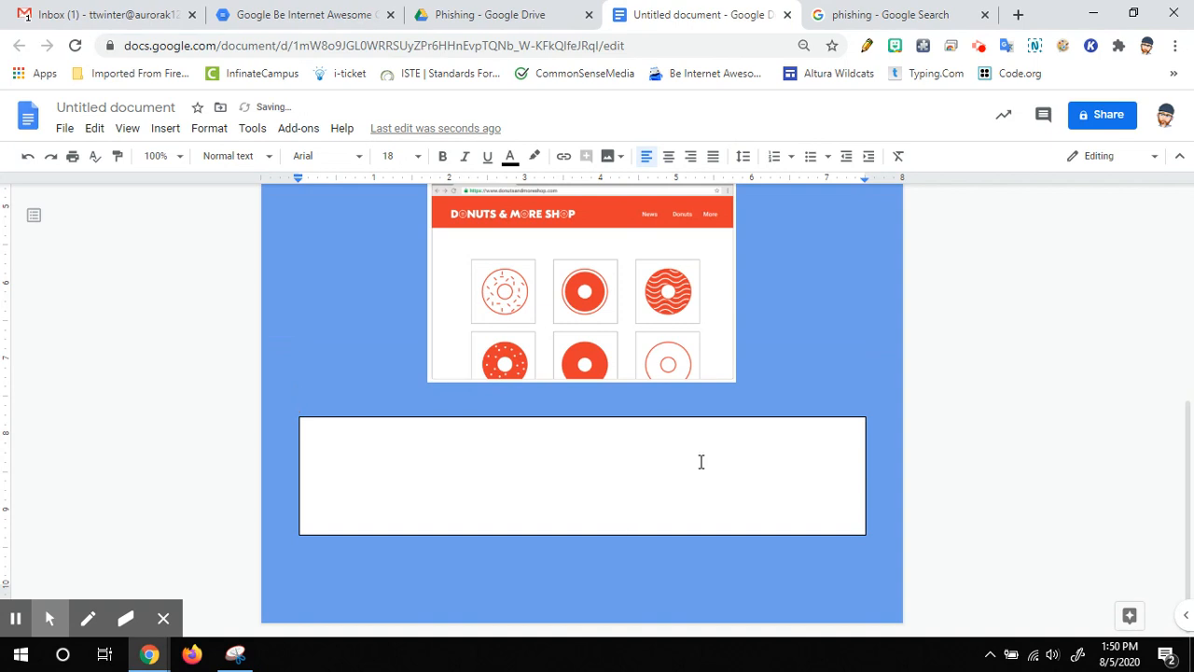
# Add blank lines below the answer box so the cursor moves onto the second page
pyautogui.scroll(5, 794, 442)
pyautogui.scroll(-4, 796, 440)
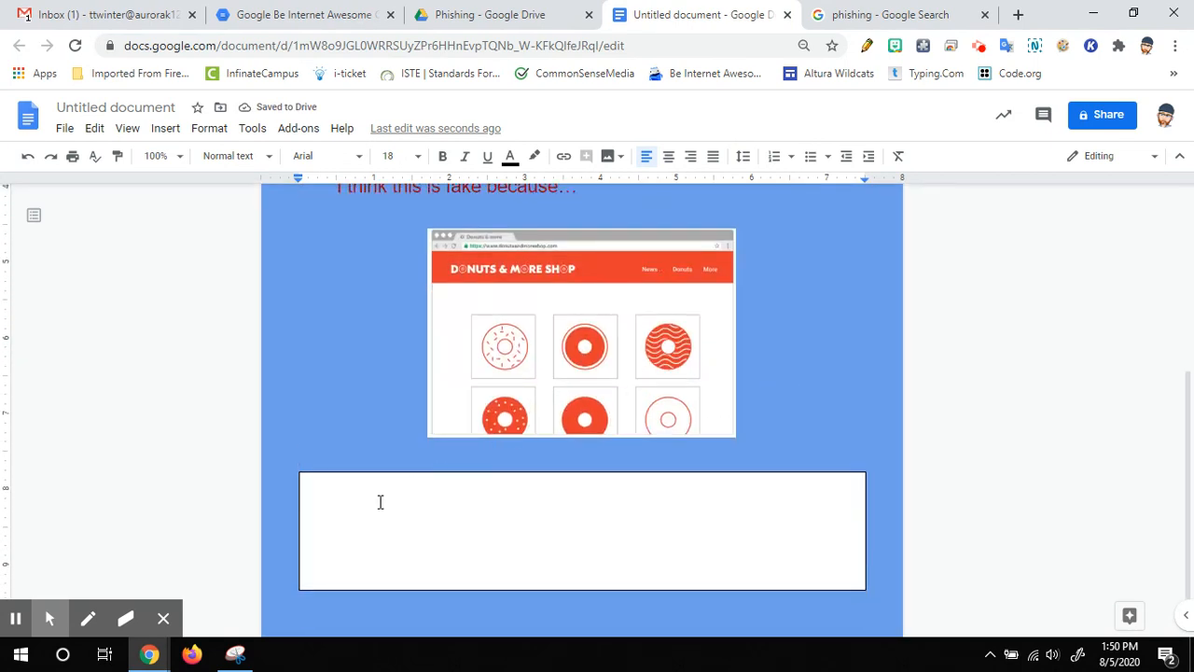
pyautogui.click(323, 491)
pyautogui.scroll(2, 643, 475)
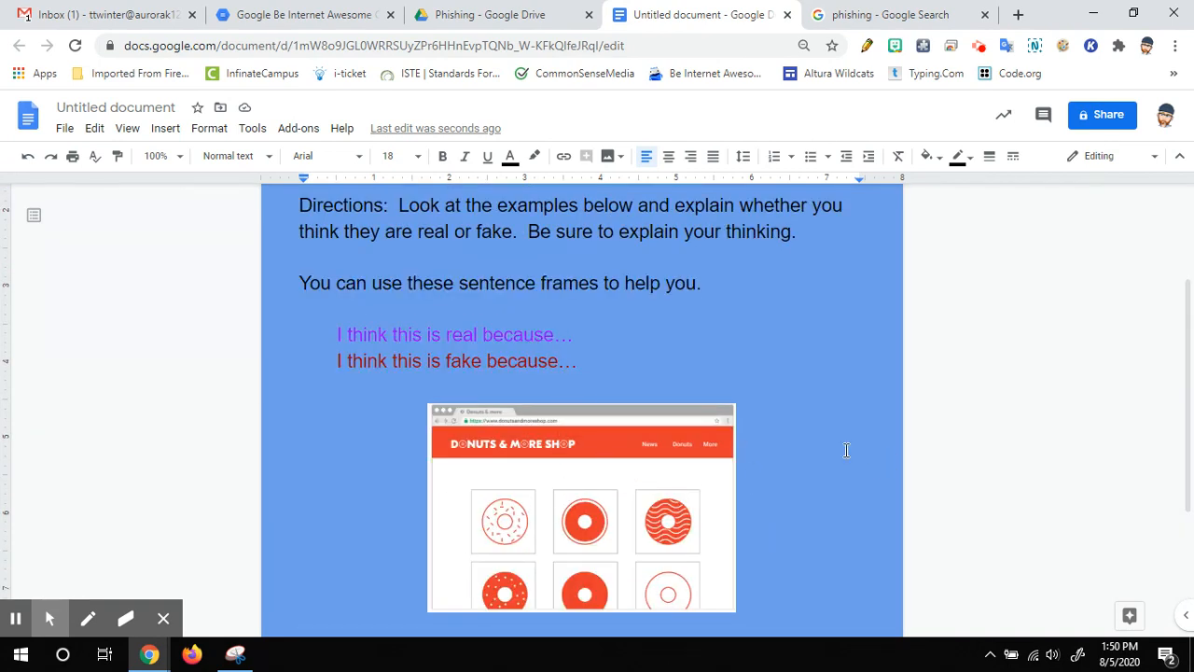
pyautogui.scroll(-3, 857, 450)
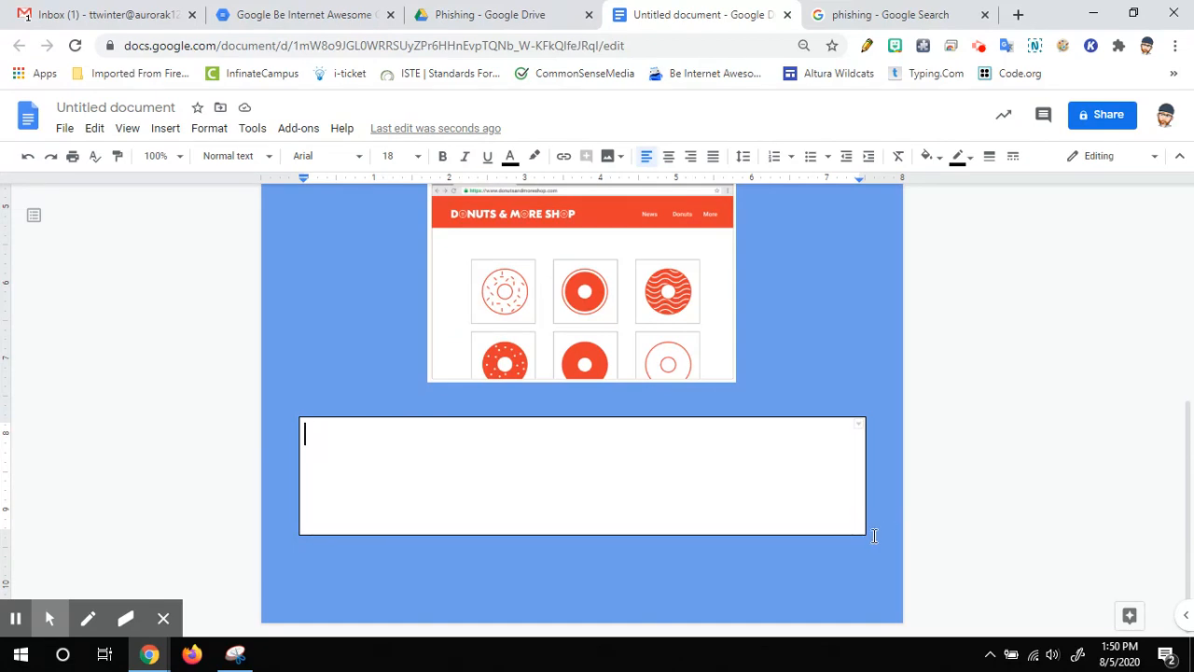
pyautogui.click(721, 598)
pyautogui.press('Return')
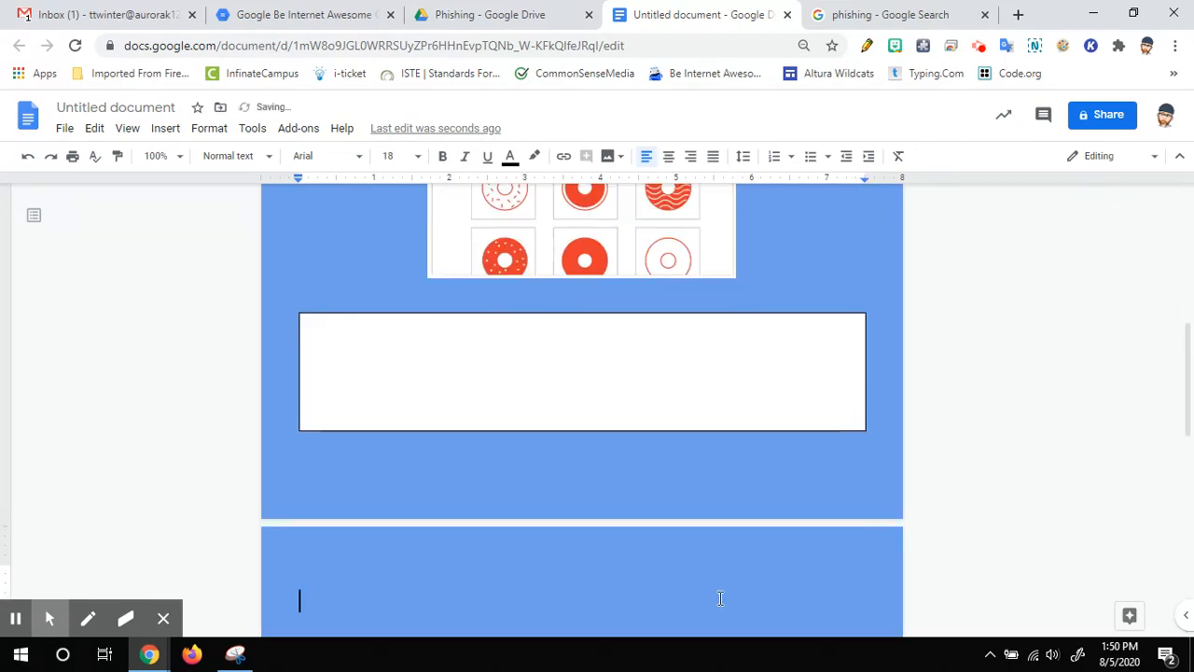
# Look at the "Great Opportunity my friend" email example in the Be Internet Awesome curriculum PDF and return to the document
pyautogui.click(317, 15)
pyautogui.scroll(-5, 611, 392)
pyautogui.scroll(-2, 607, 395)
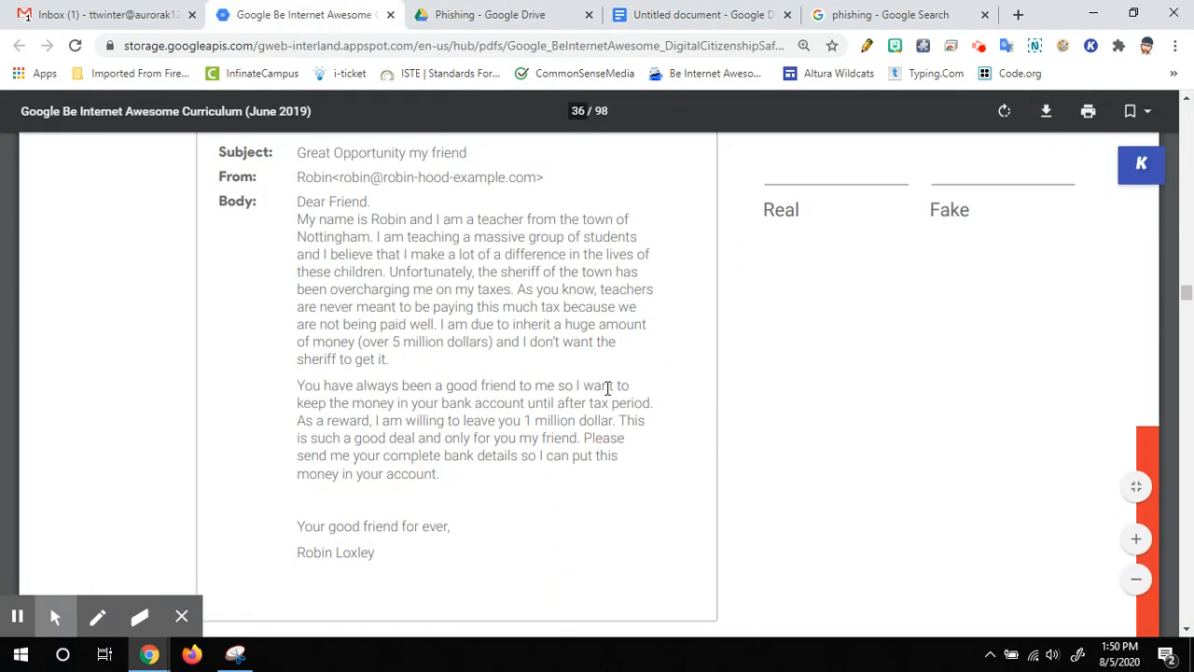
pyautogui.click(701, 17)
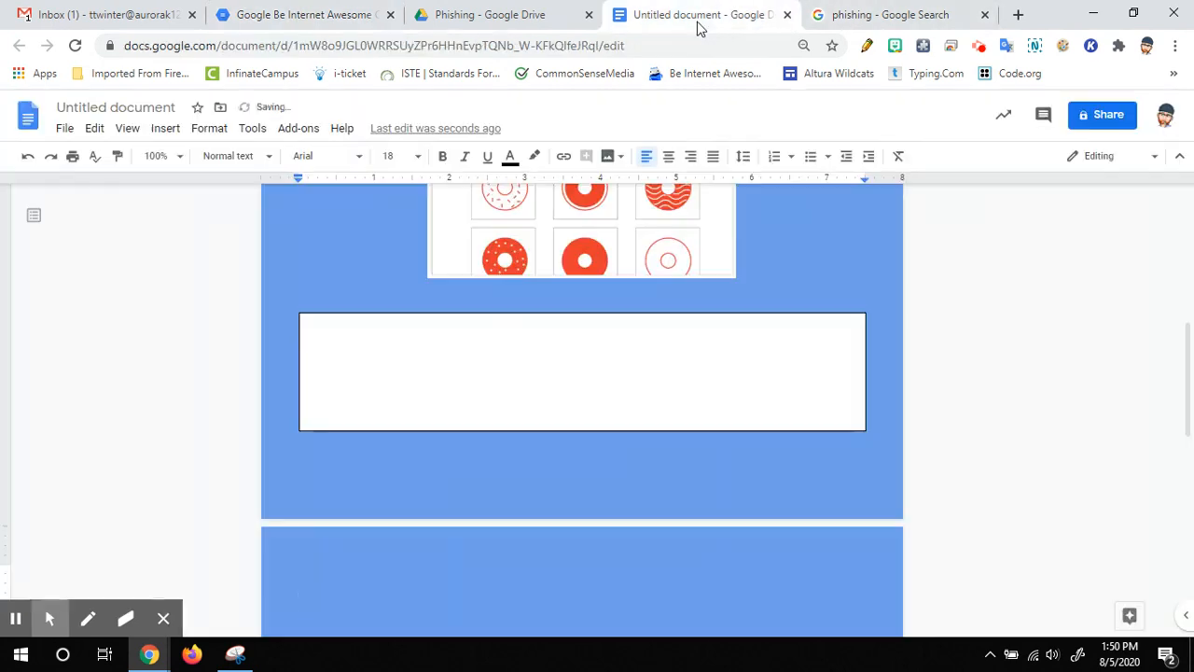
# Rename the document as Phishing
pyautogui.scroll(5, 718, 406)
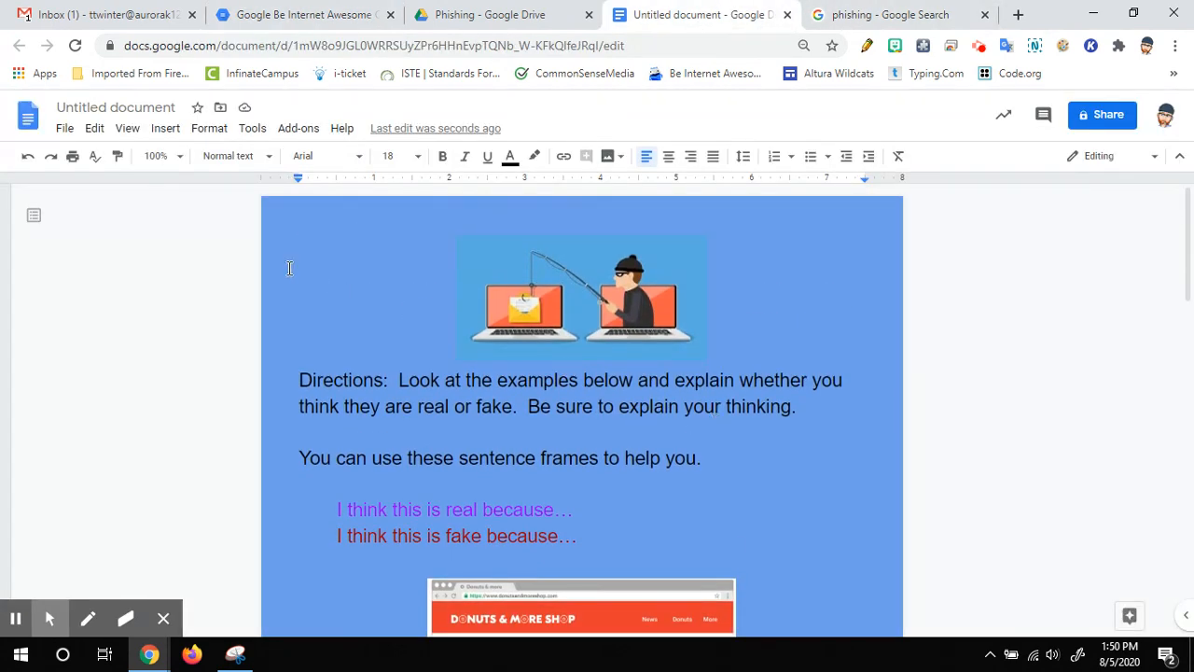
pyautogui.click(166, 106)
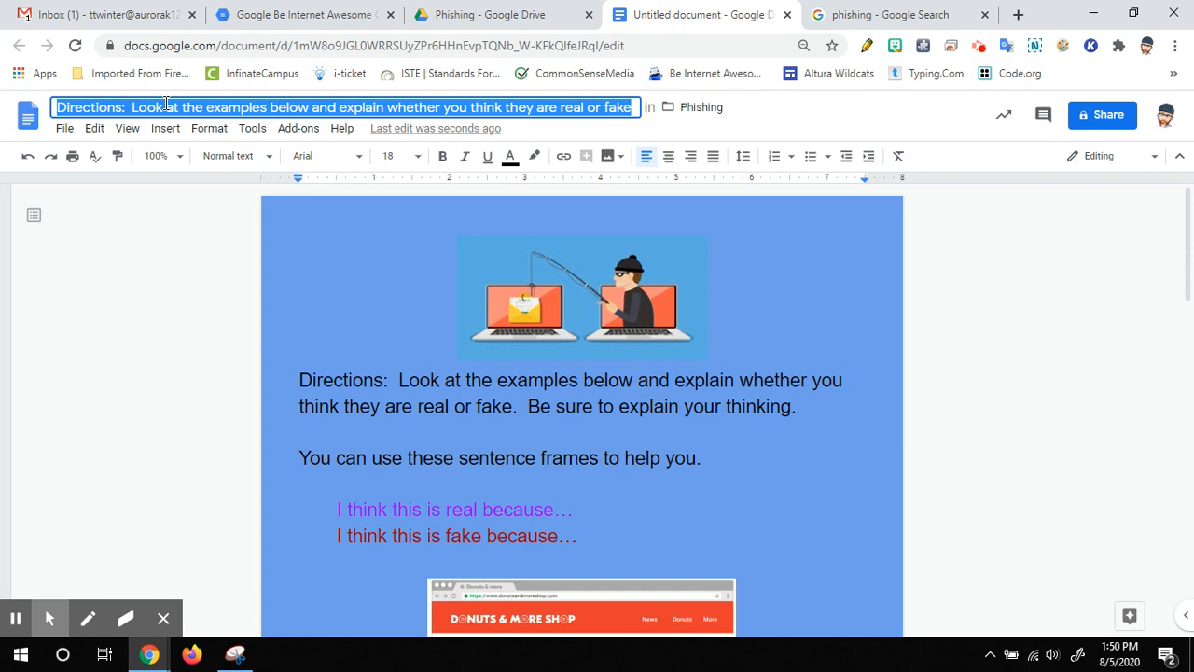
pyautogui.write('Phishing')
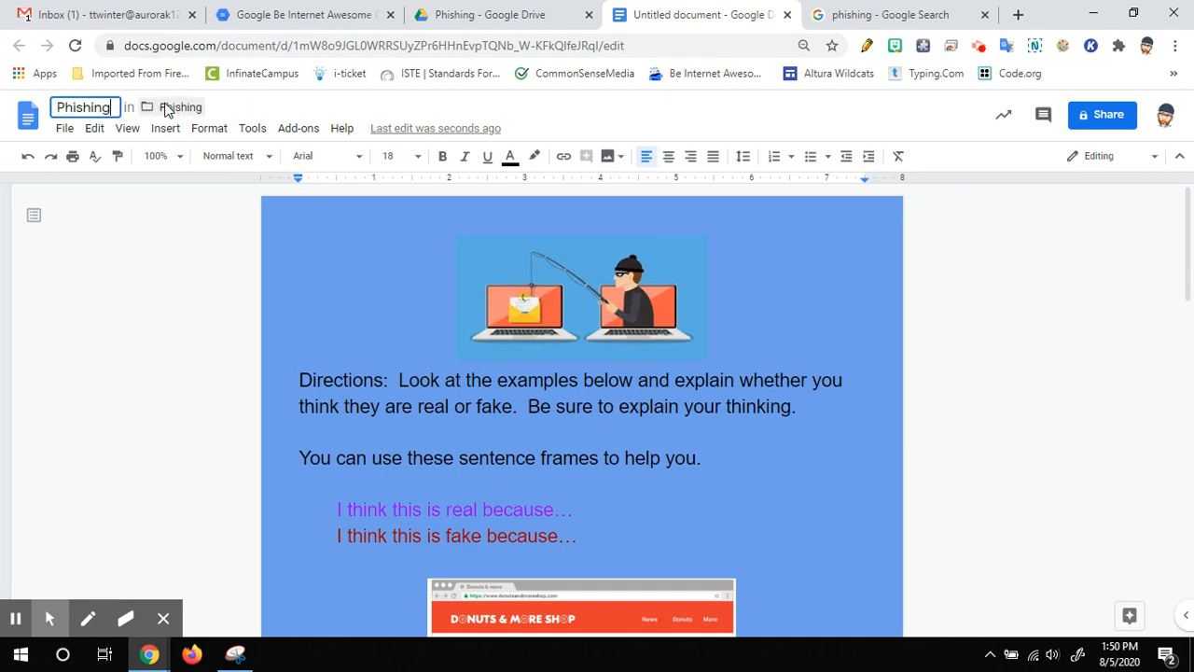
pyautogui.click(1060, 337)
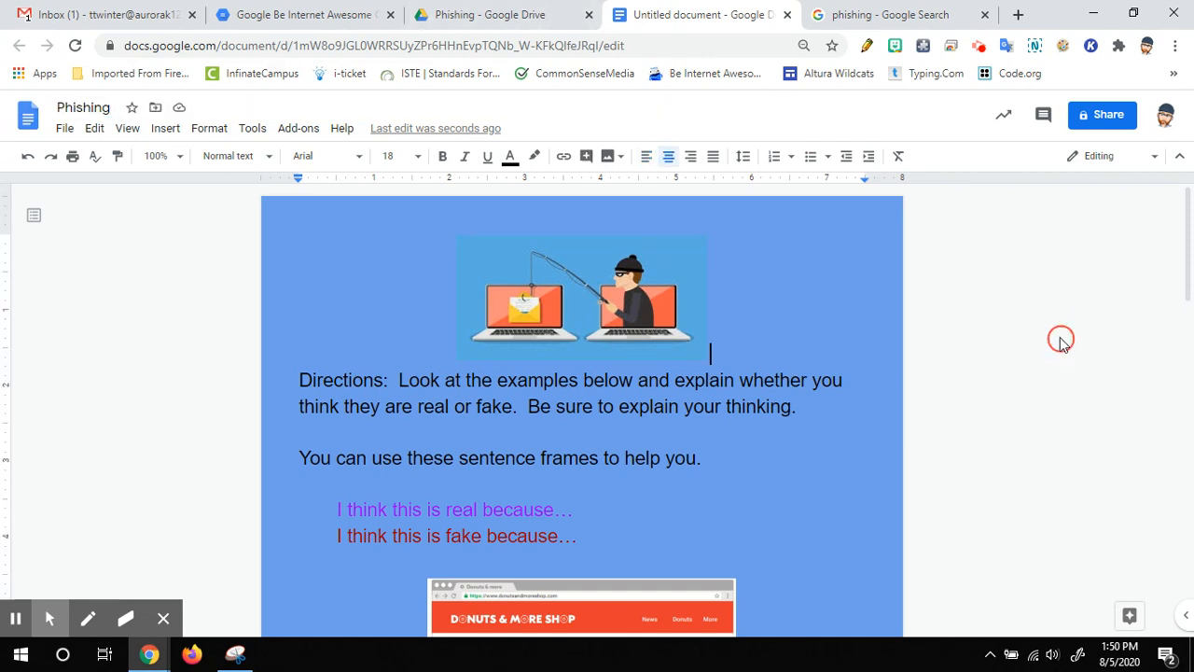